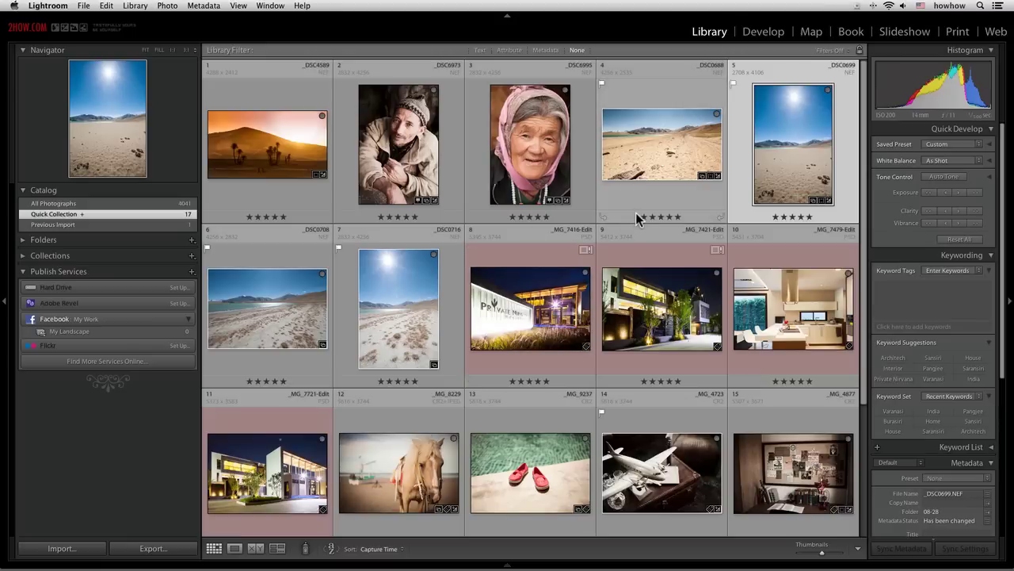
# Step: Open the Private Nirvana building photo in Develop, enlarged with side panels hidden
pyautogui.doubleClick(523, 258)
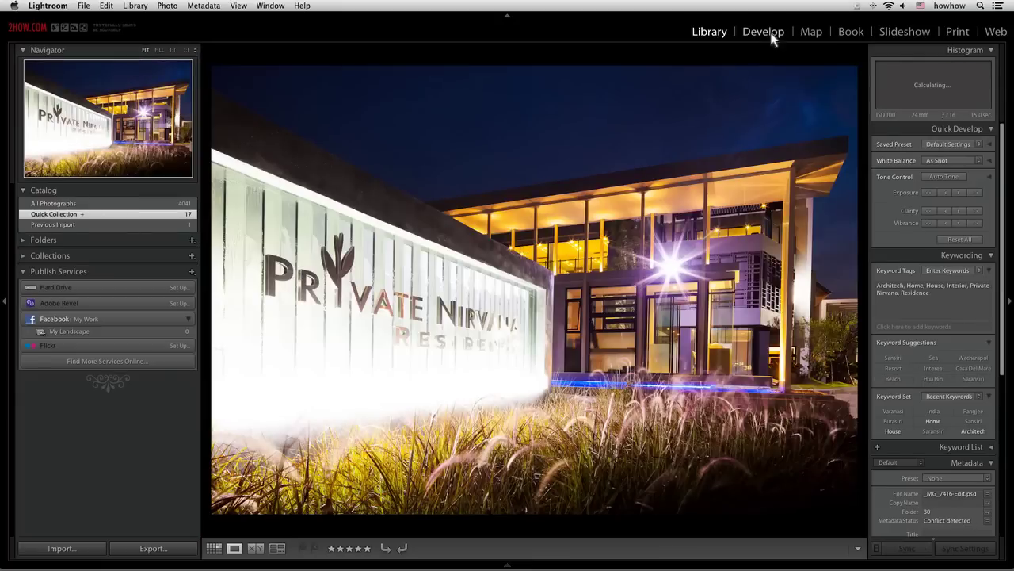
pyautogui.click(764, 32)
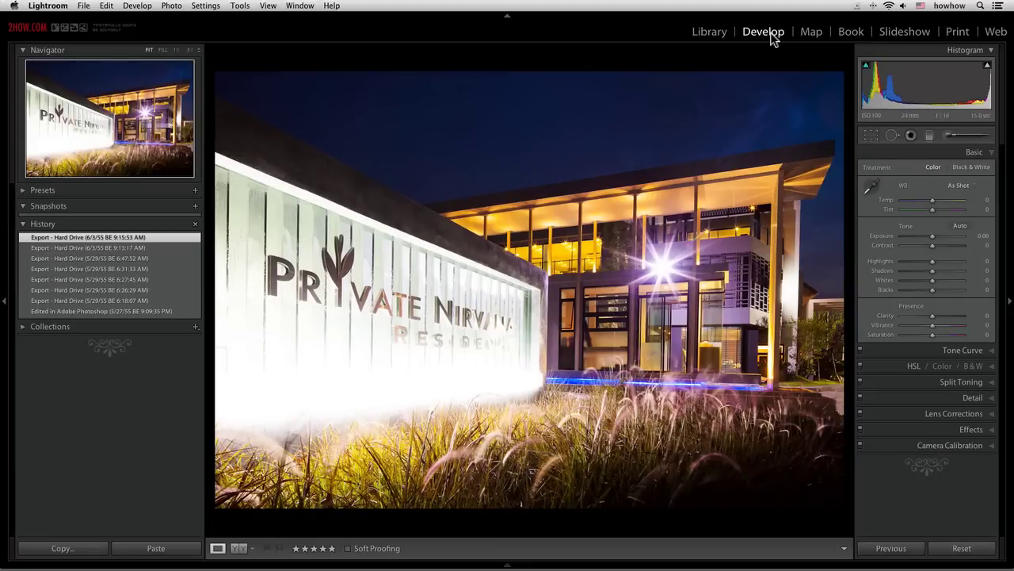
pyautogui.press('Tab')
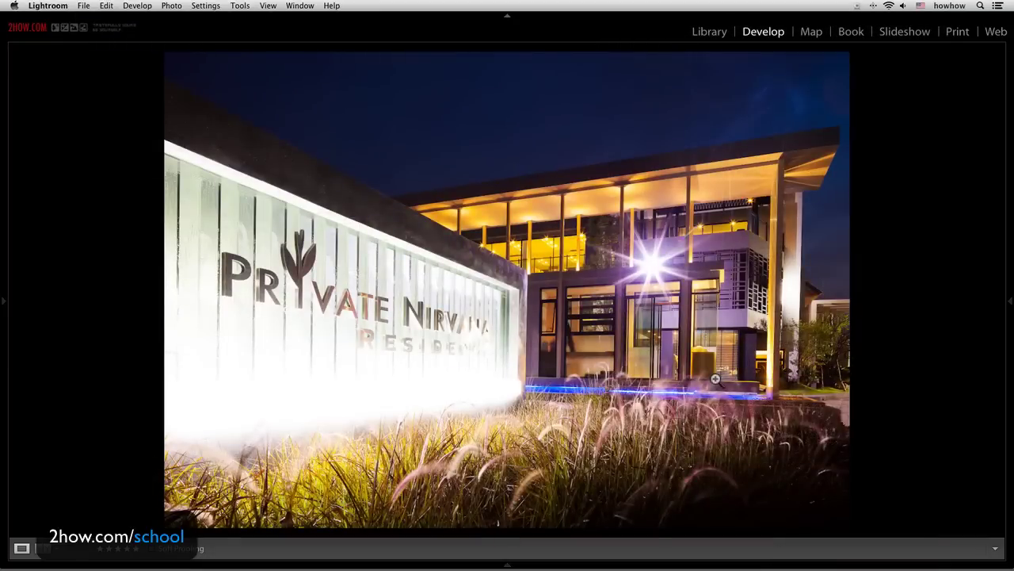
# Step: Restore the side panels and go back to the Library grid of all 17 photos
pyautogui.press('Tab')
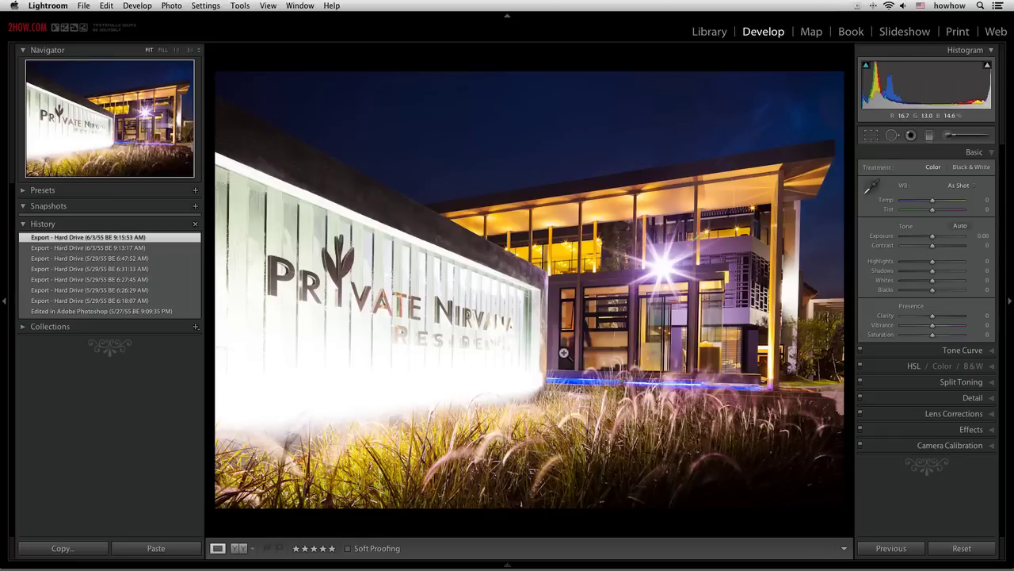
pyautogui.click(708, 37)
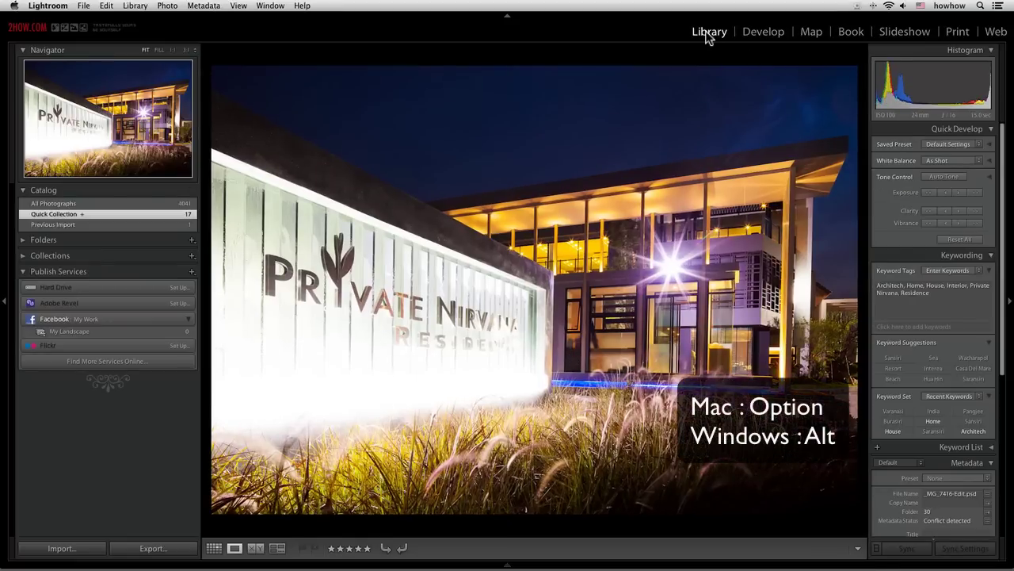
pyautogui.doubleClick(520, 284)
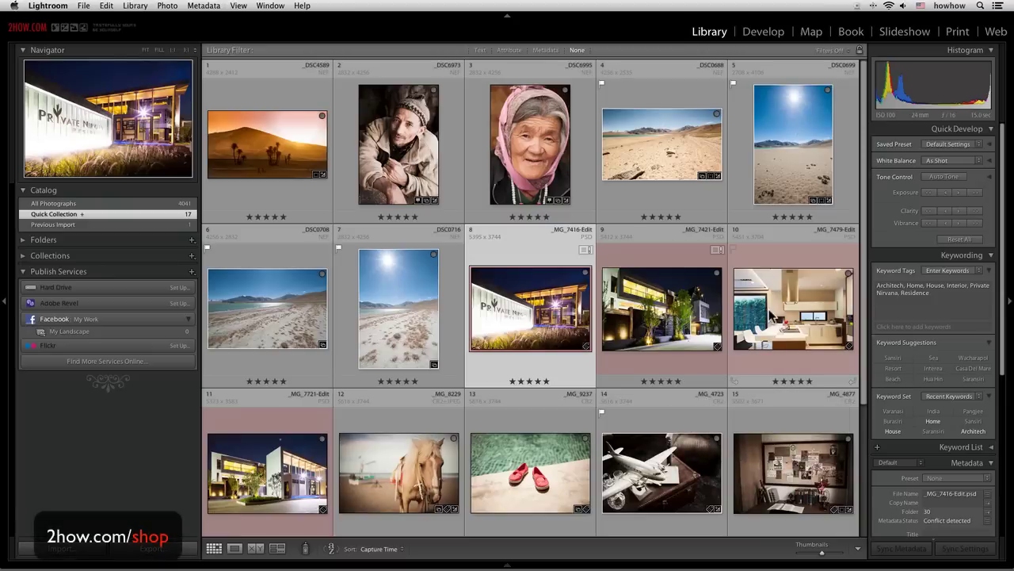
pyautogui.click(772, 312)
pyautogui.doubleClick(773, 312)
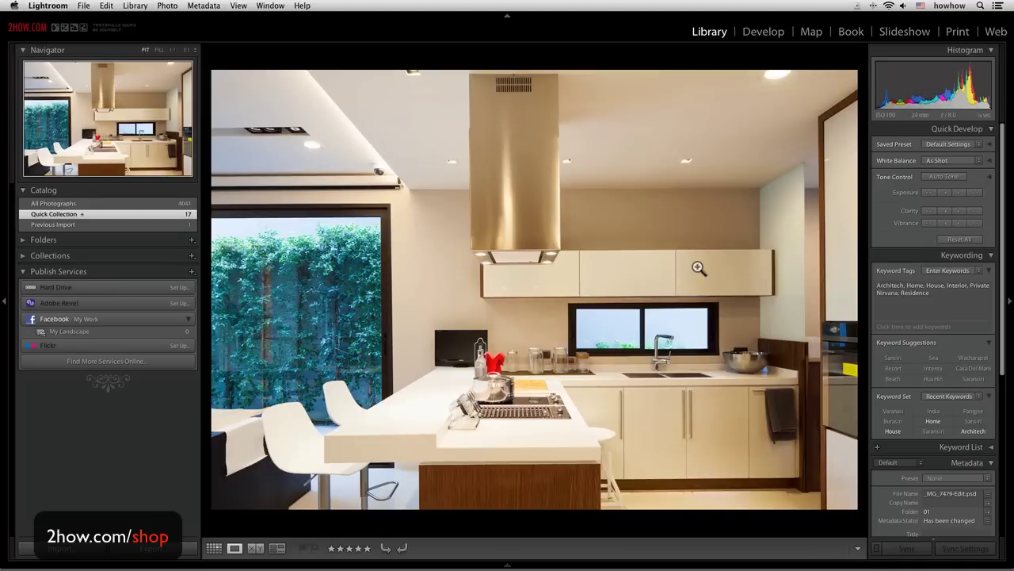
pyautogui.press('g')
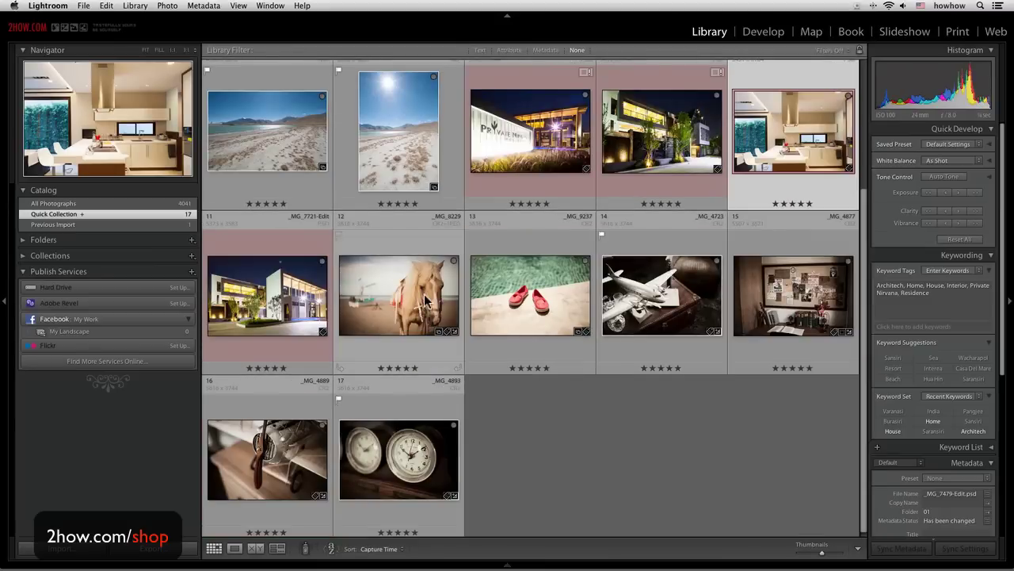
pyautogui.press('e')
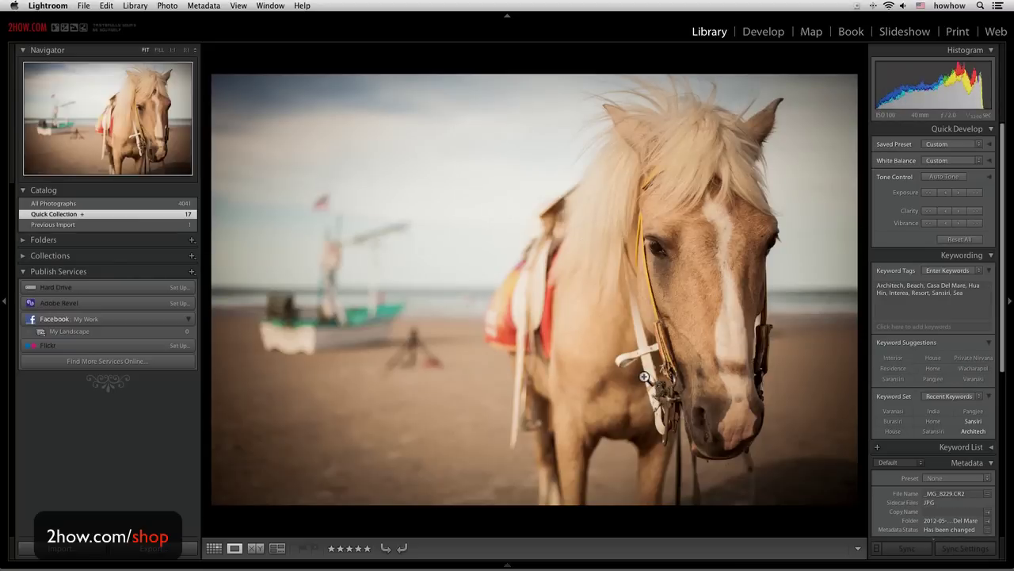
pyautogui.click(552, 338)
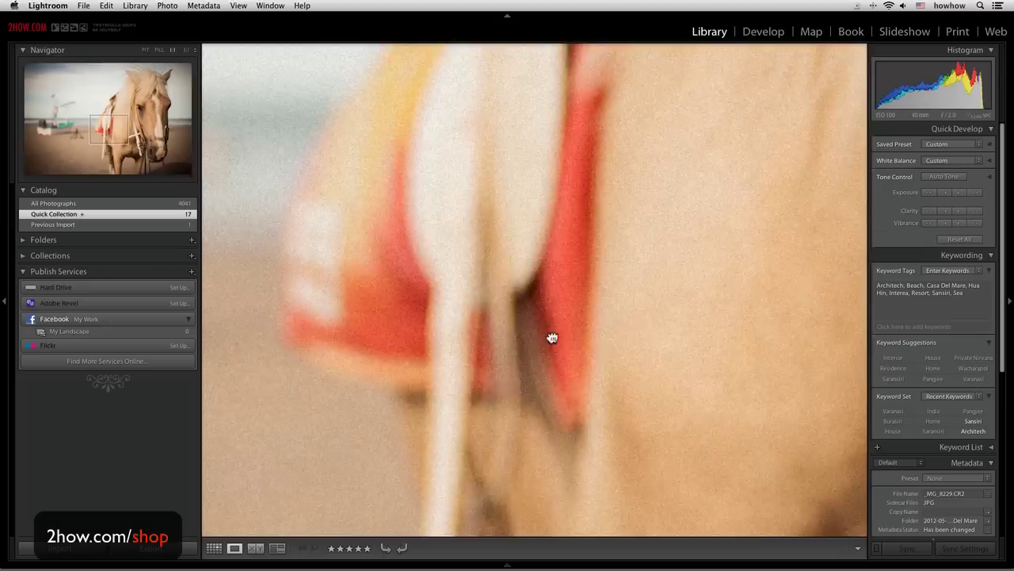
pyautogui.press('g')
pyautogui.doubleClick(444, 449)
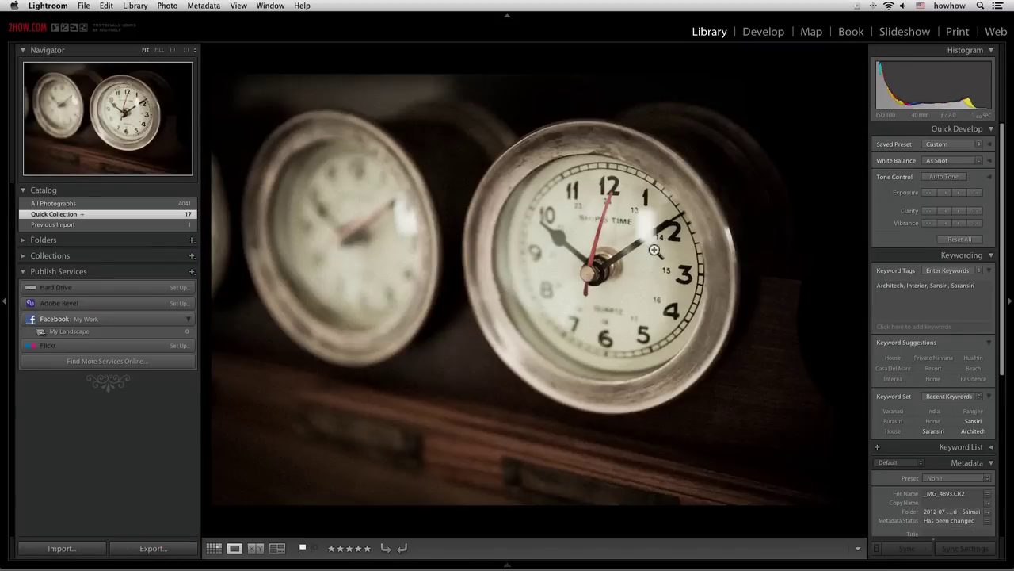
pyautogui.press('g')
pyautogui.scroll(3, 555, 198)
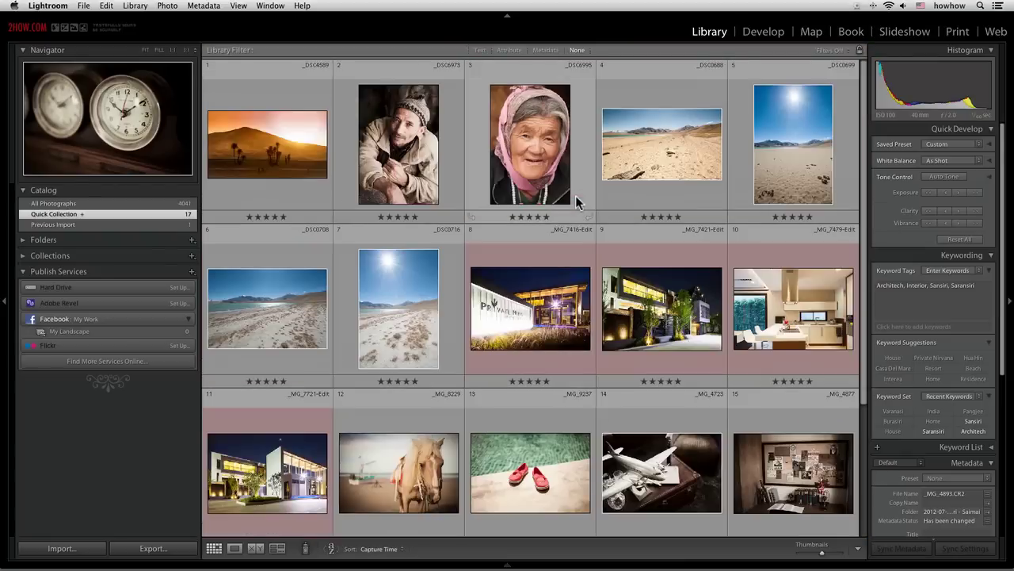
# Step: Open the pink-headscarf portrait in the Develop module
pyautogui.doubleClick(546, 196)
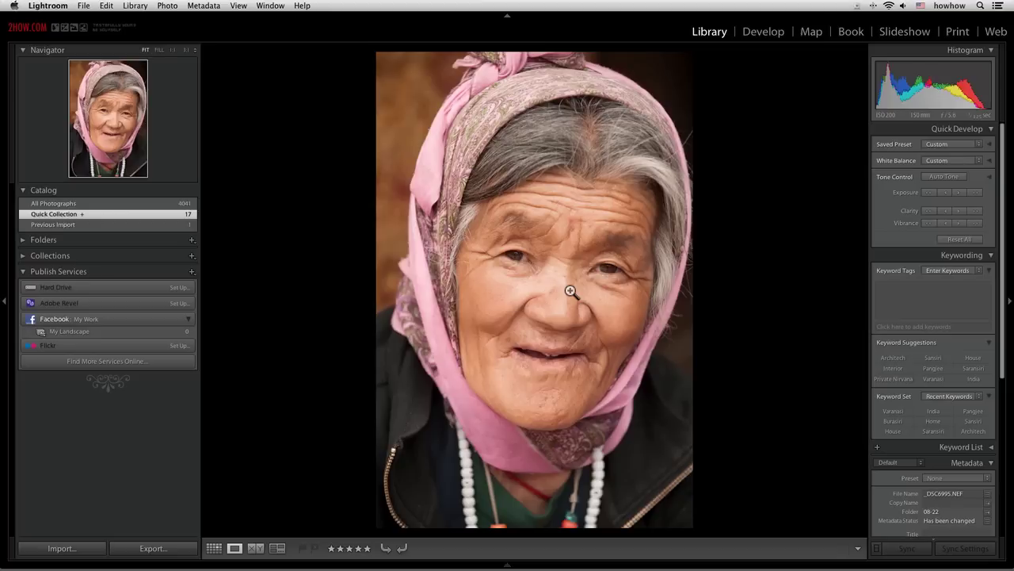
pyautogui.click(763, 32)
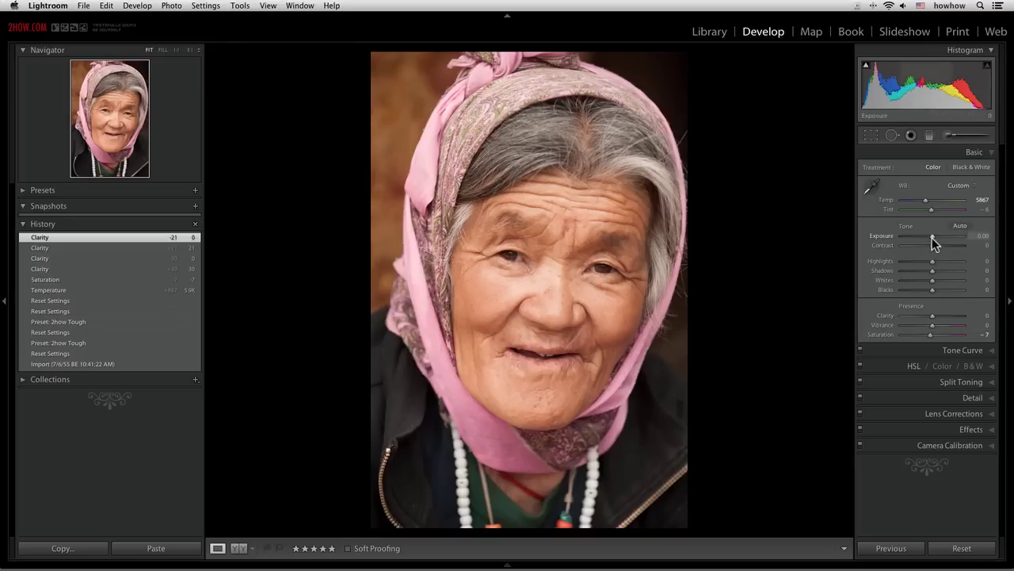
# Step: Set exposure +0.20, saturation −11 and clarity +17, checking the portrait against its original
pyautogui.moveTo(932, 235); pyautogui.dragTo(933, 235)
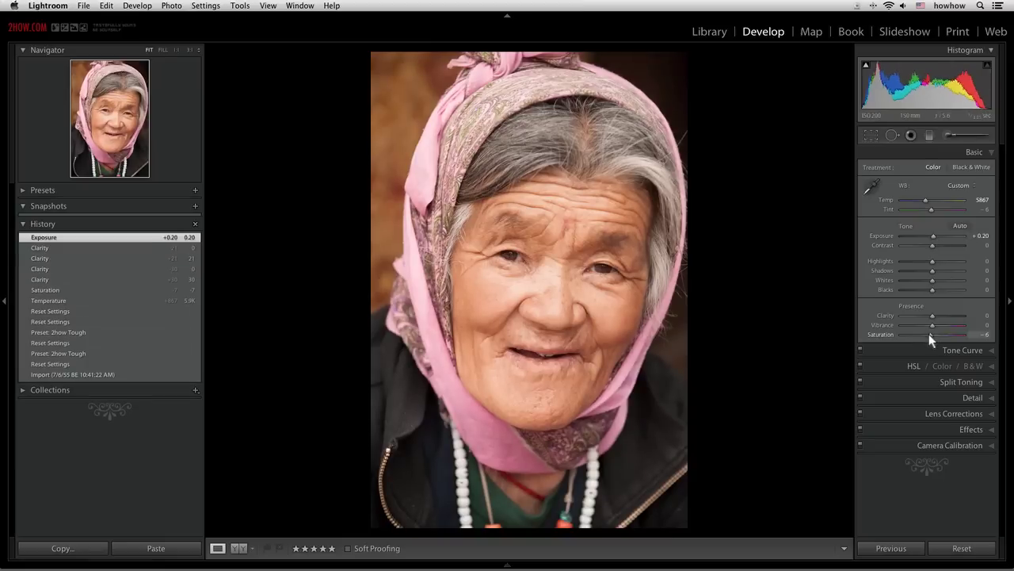
pyautogui.press('Down')
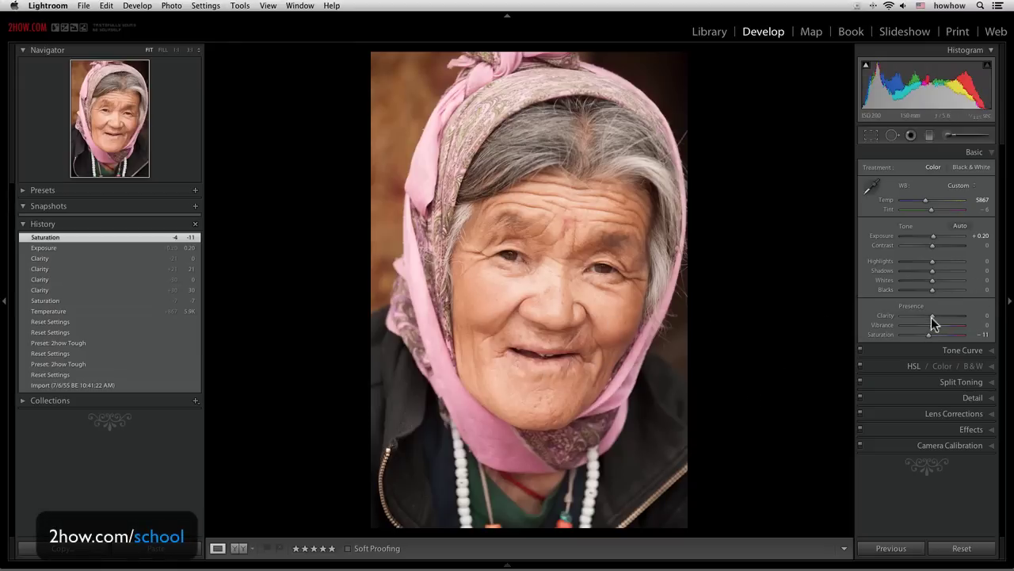
pyautogui.moveTo(935, 316); pyautogui.dragTo(941, 317)
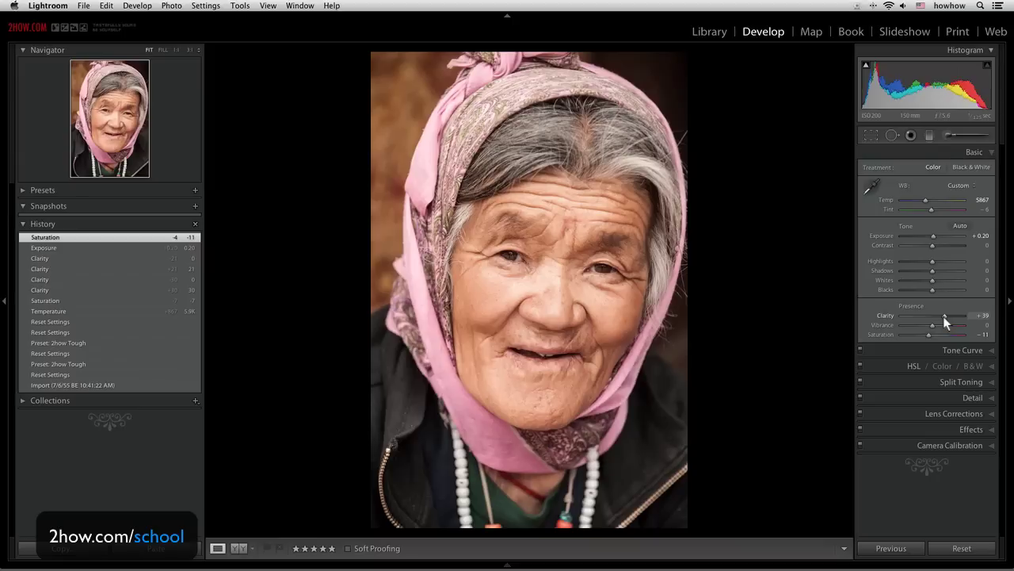
pyautogui.moveTo(943, 317); pyautogui.dragTo(937, 314)
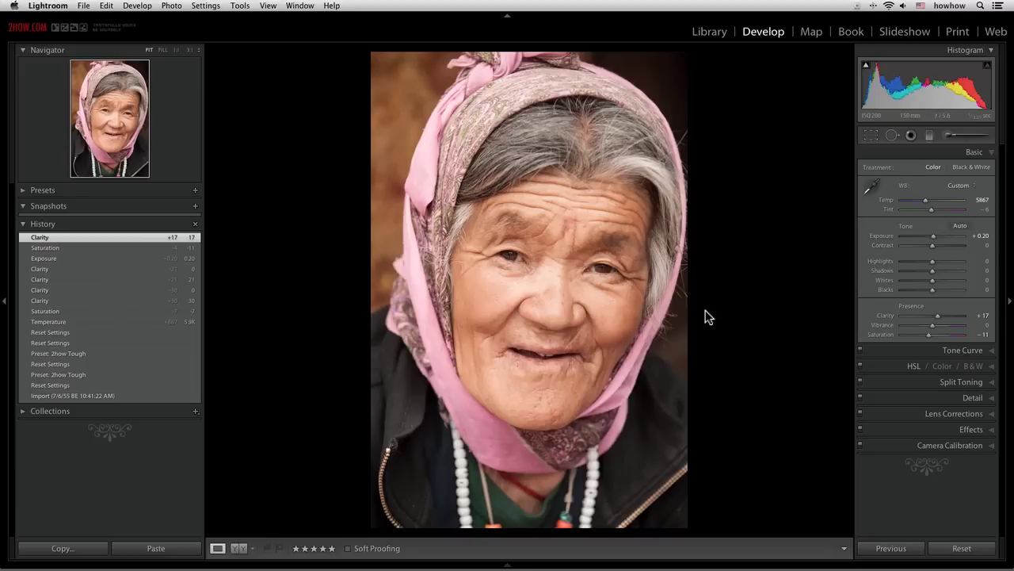
pyautogui.press('\\')
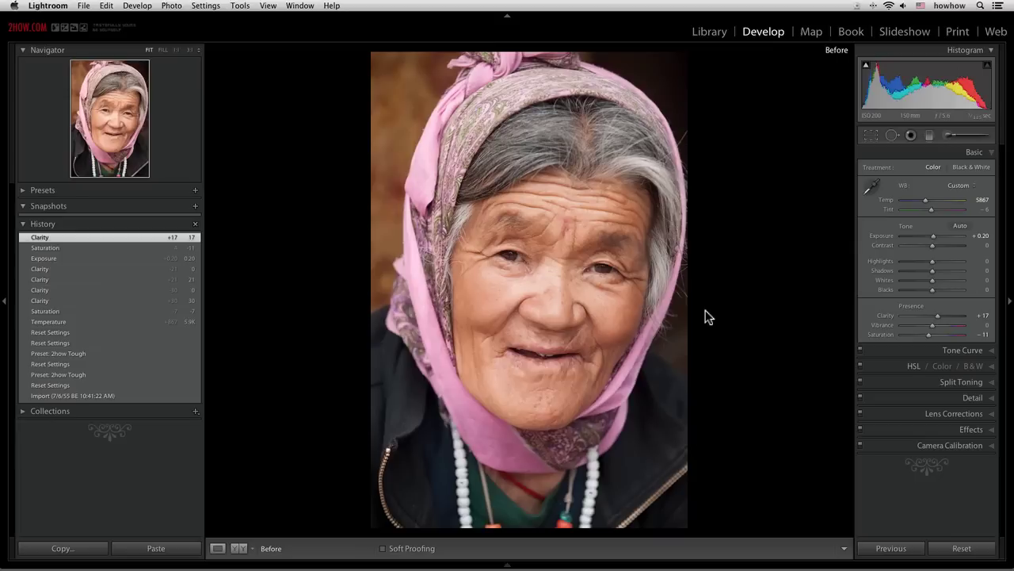
pyautogui.press('\\')
pyautogui.press('\\')
pyautogui.press('\\')
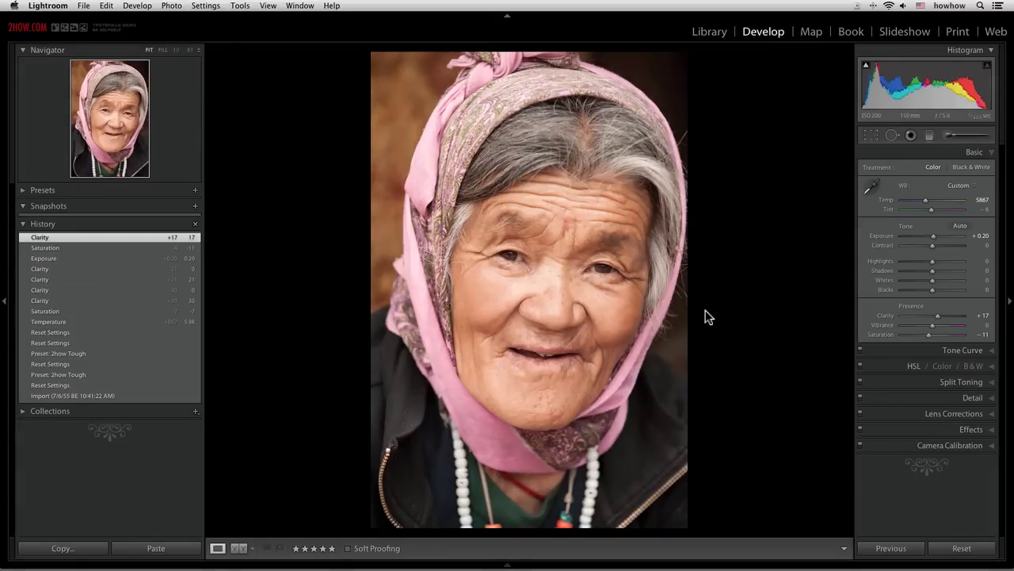
pyautogui.click(992, 428)
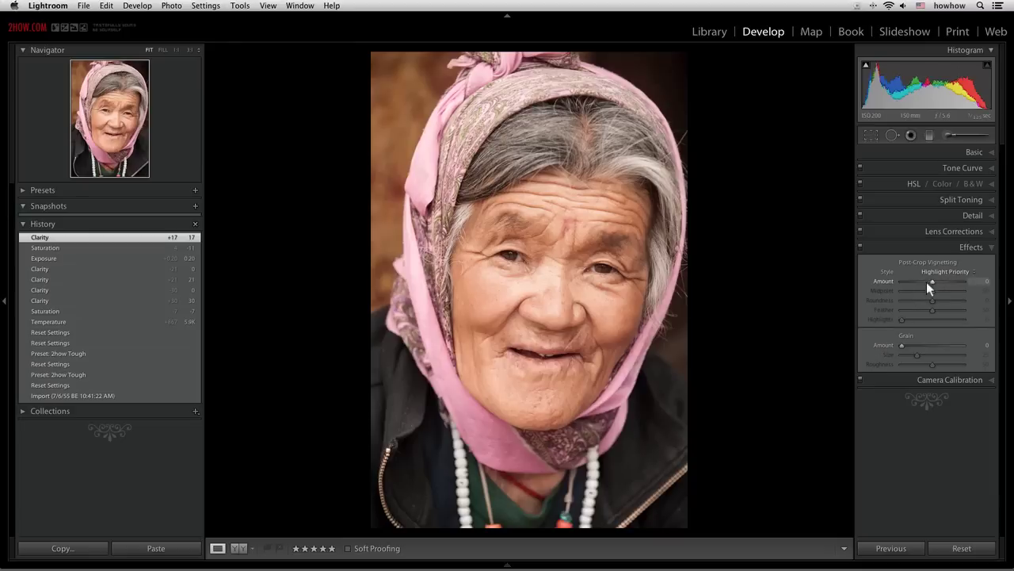
# Step: Add a −28 post-crop vignette to the portrait and compare it with the original
pyautogui.click(927, 282)
pyautogui.moveTo(925, 281); pyautogui.dragTo(923, 282)
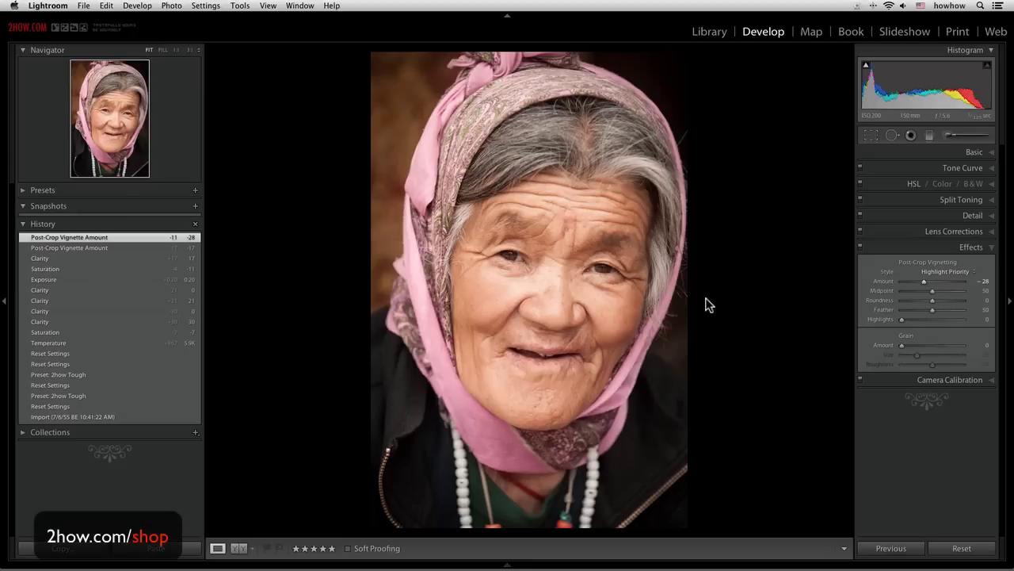
pyautogui.press('\\')
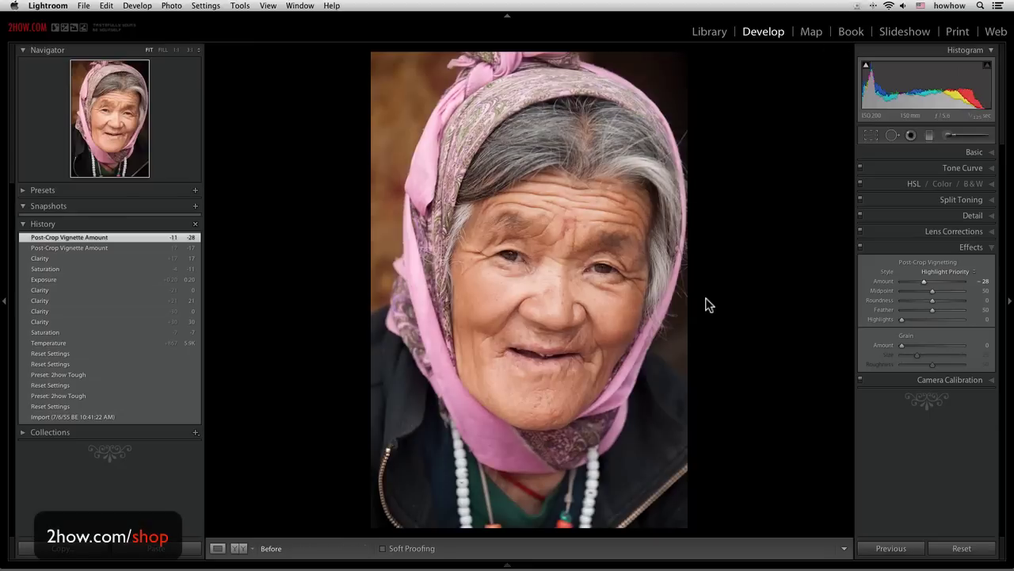
pyautogui.press('\\')
pyautogui.press('\\')
pyautogui.press('\\')
pyautogui.press('\\')
pyautogui.press('\\')
pyautogui.press('\\')
pyautogui.press('\\')
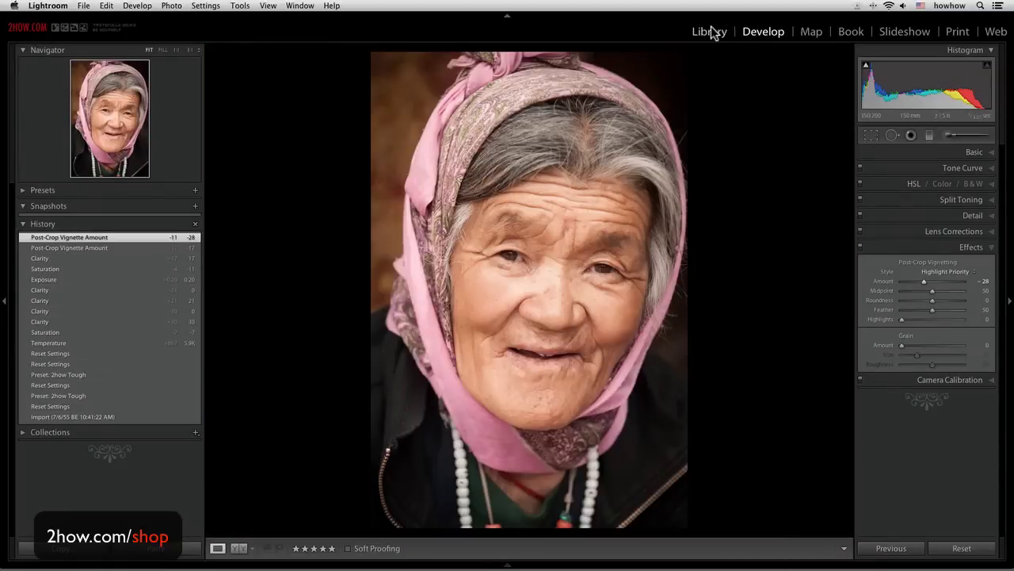
# Step: In the Library grid, flag photo 14 as a pick and open the modern house photo
pyautogui.click(711, 32)
pyautogui.click(616, 216)
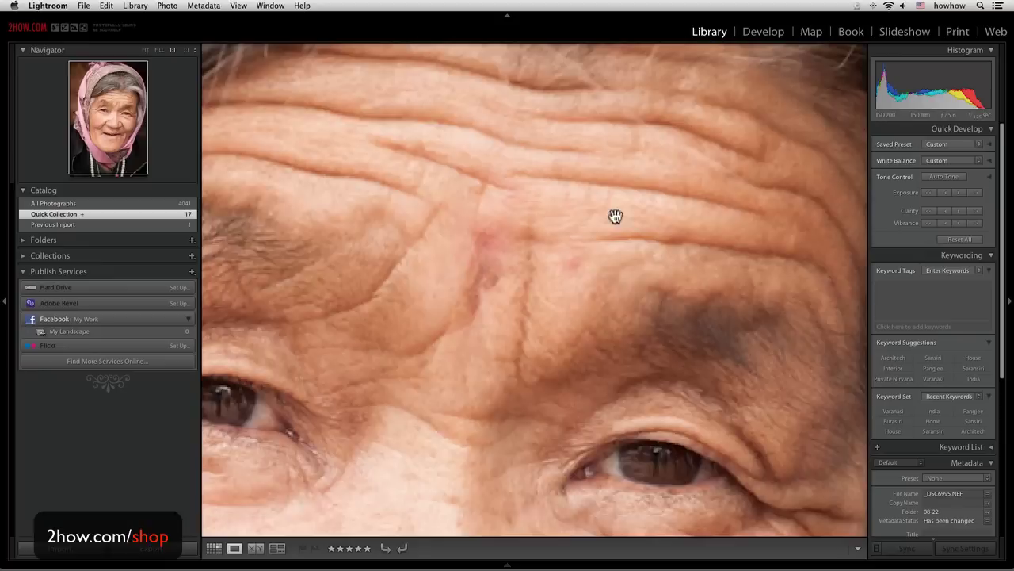
pyautogui.press('g')
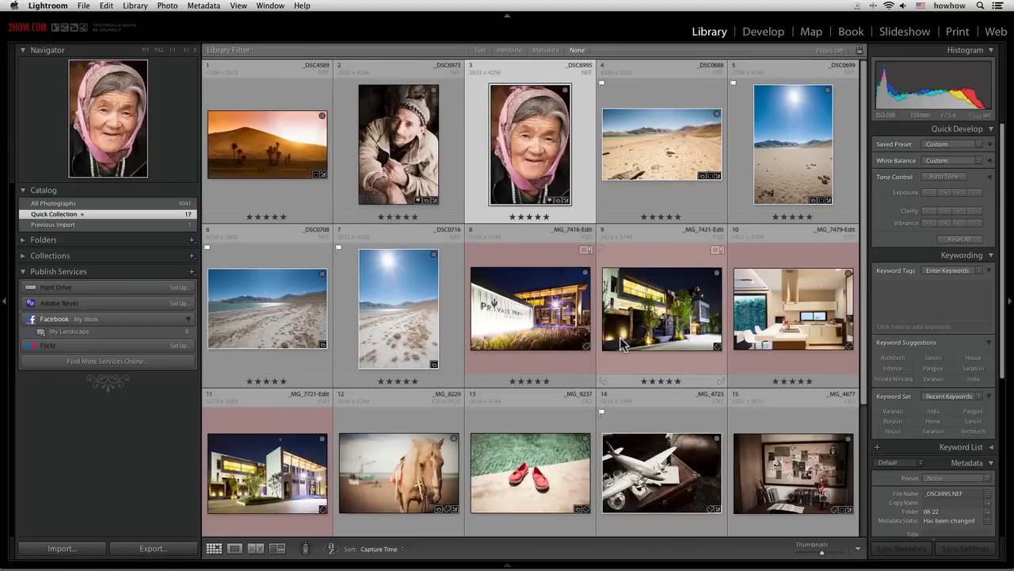
pyautogui.scroll(-2, 620, 342)
pyautogui.scroll(-3, 620, 343)
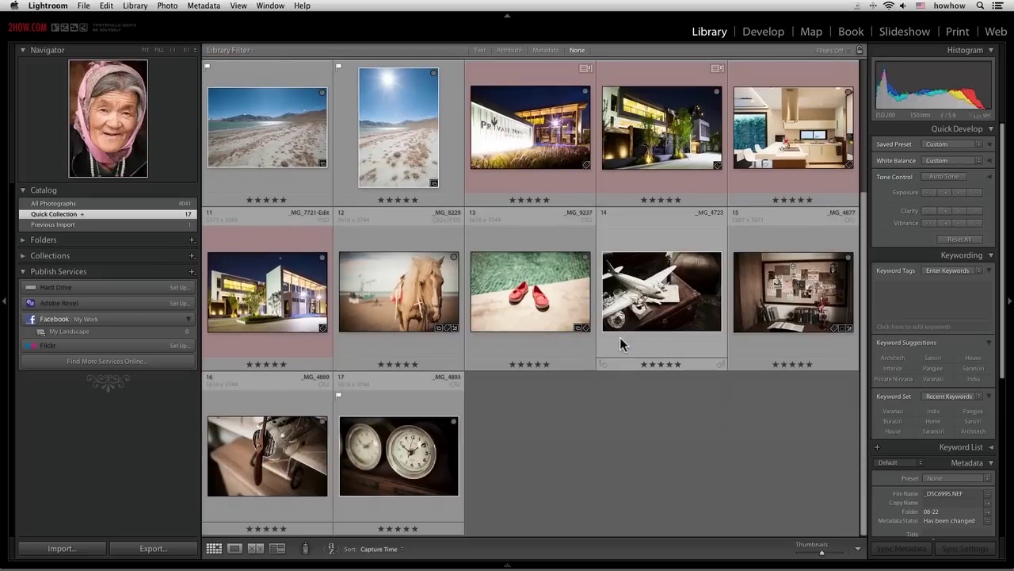
pyautogui.press('p')
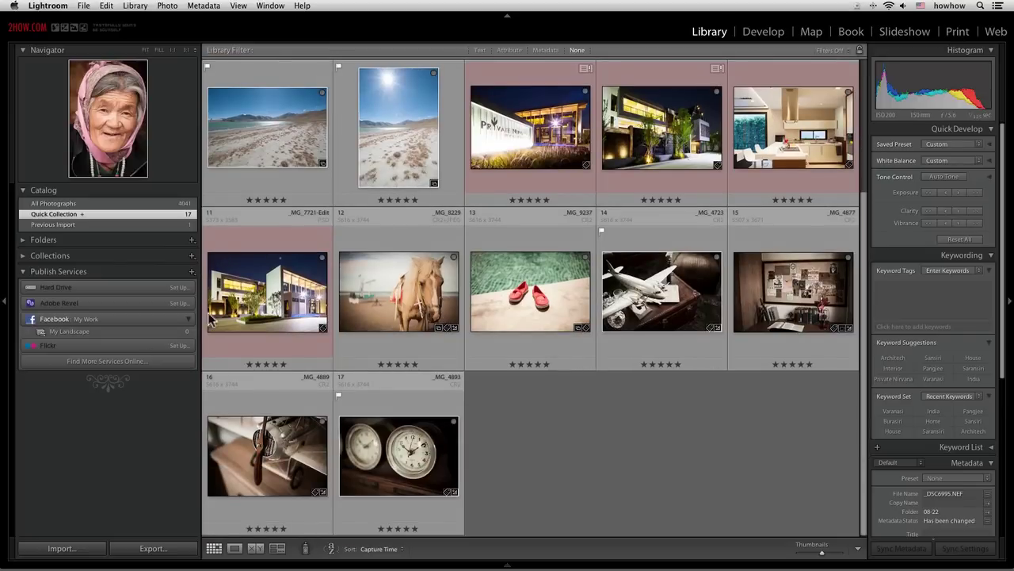
pyautogui.doubleClick(252, 307)
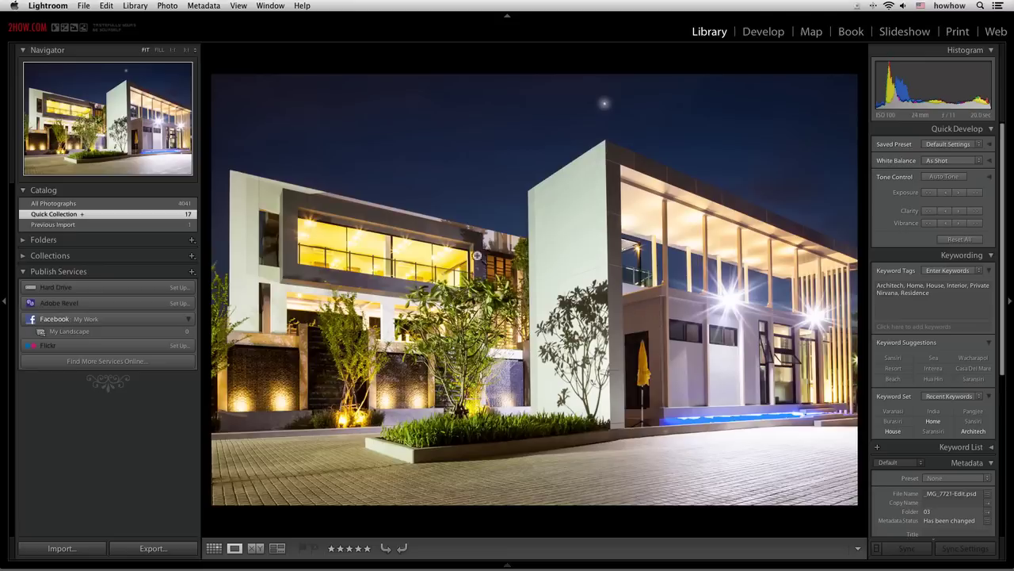
# Step: Open the _DSC0716 sun-over-lake photo in Develop from the Library grid
pyautogui.click(759, 35)
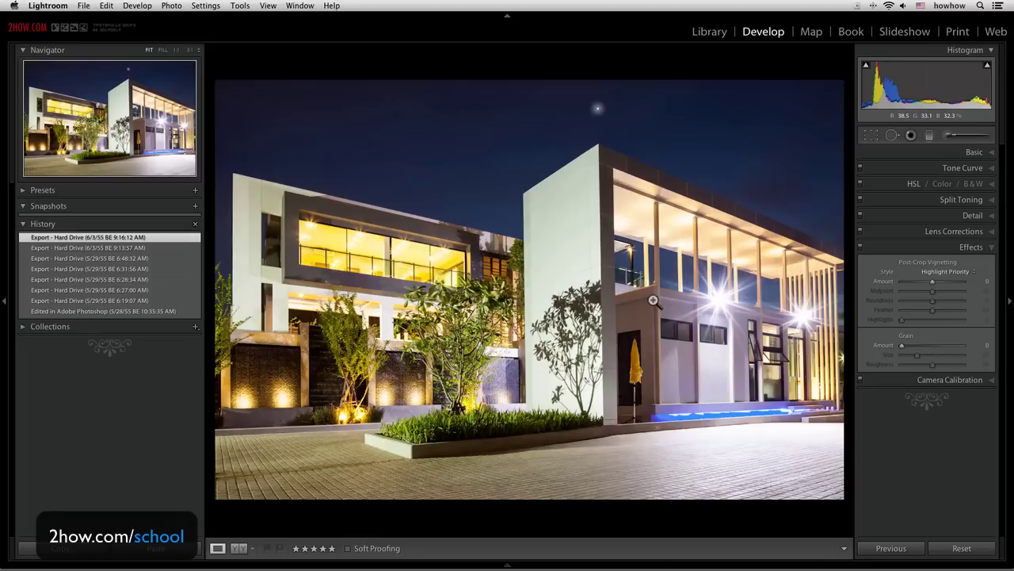
pyautogui.click(701, 36)
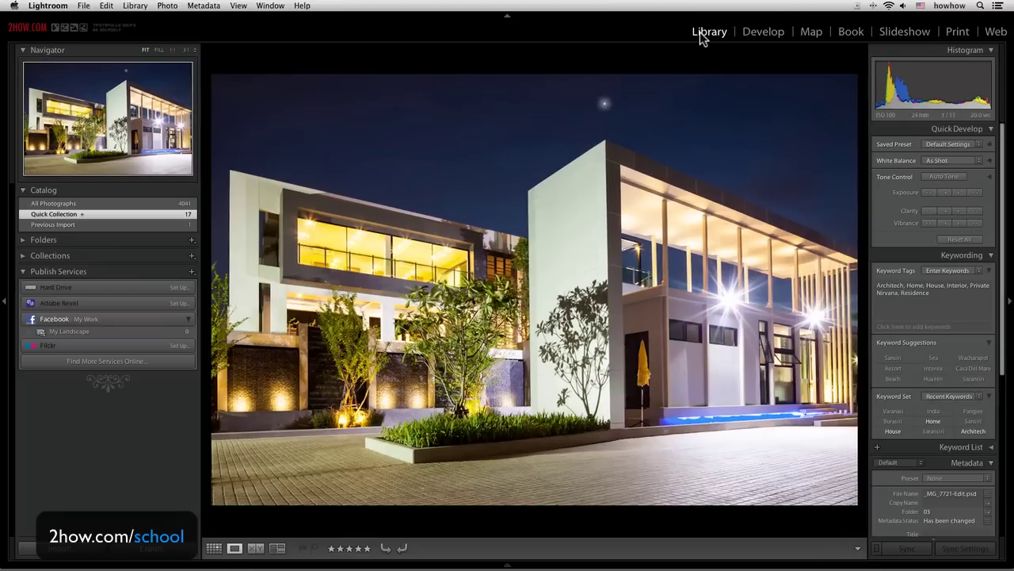
pyautogui.click(607, 177)
pyautogui.press('g')
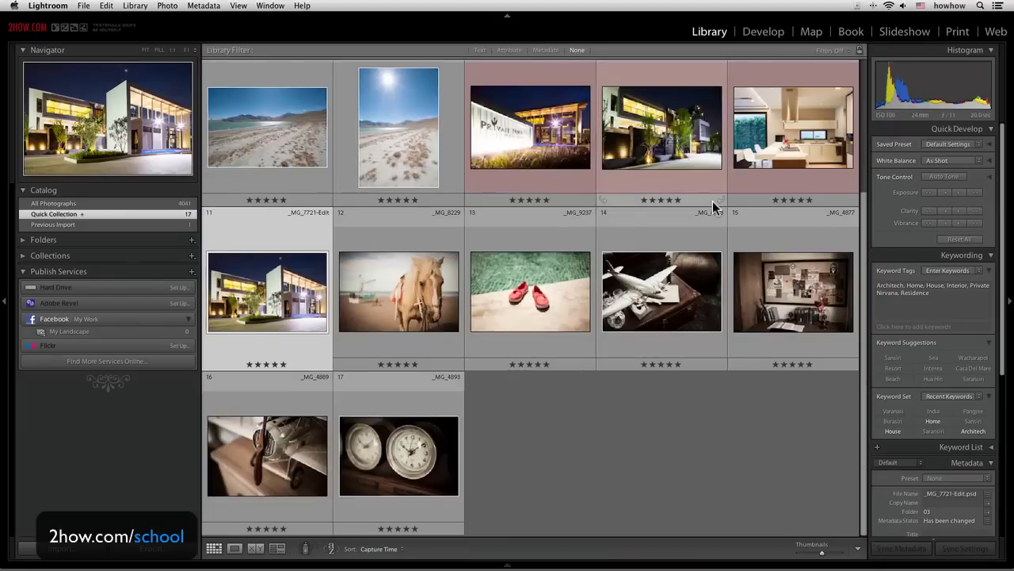
pyautogui.scroll(3, 295, 210)
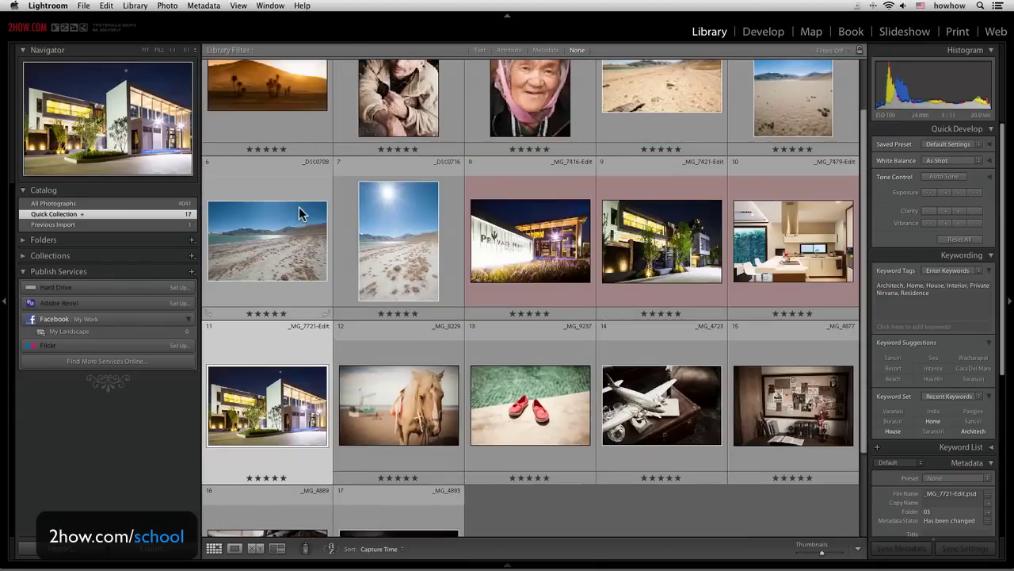
pyautogui.doubleClick(396, 264)
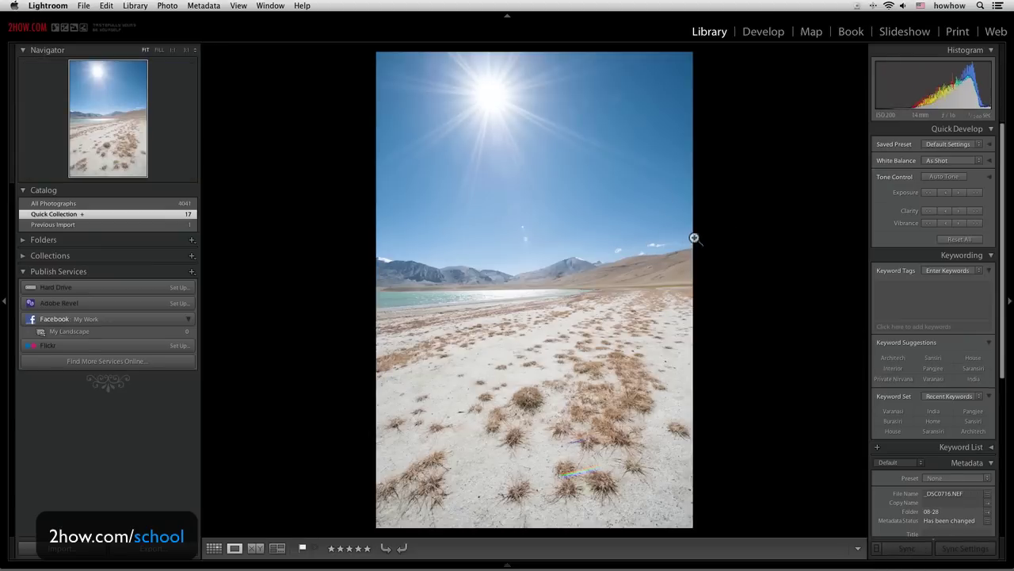
pyautogui.click(758, 36)
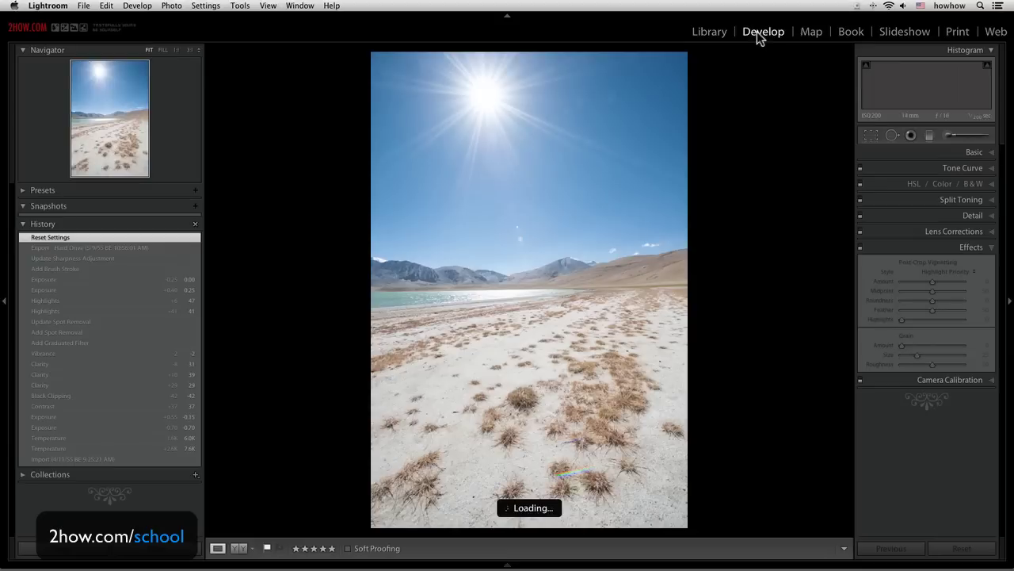
# Step: With clipping warnings on, set Whites −100, Highlights −46, Blacks −36, Contrast +37, Clarity +57, Saturation +16
pyautogui.click(992, 154)
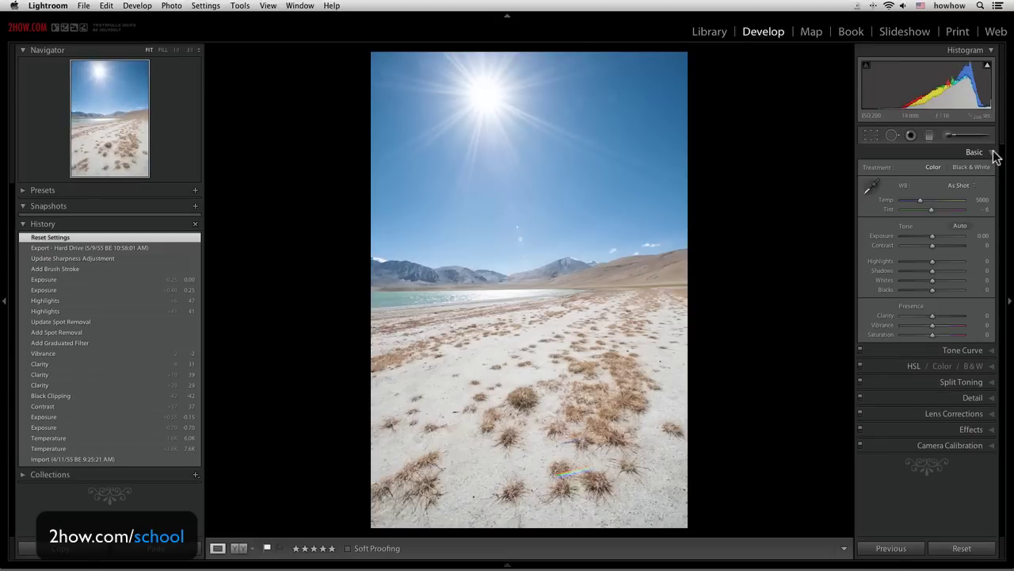
pyautogui.click(988, 65)
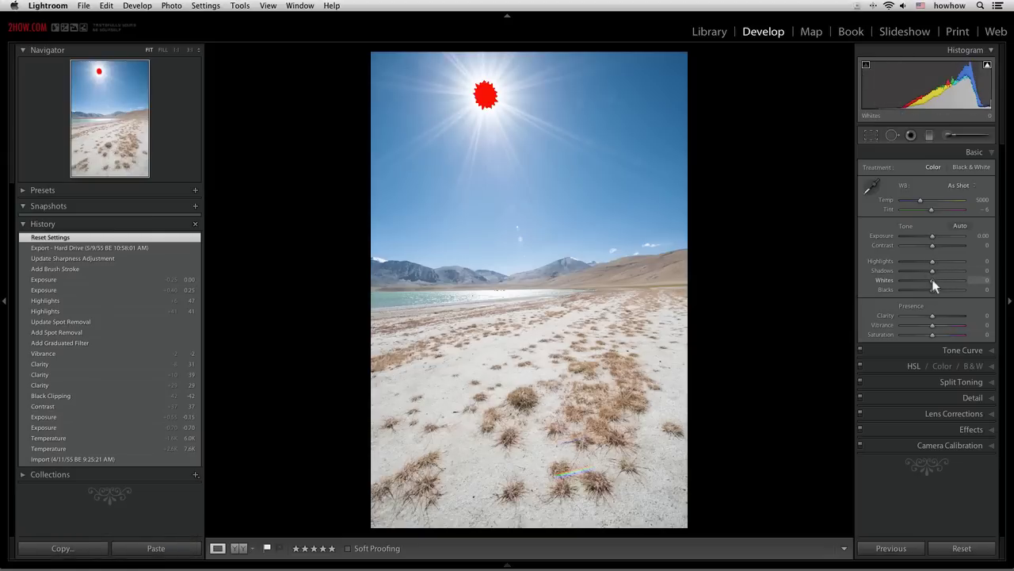
pyautogui.moveTo(932, 279); pyautogui.dragTo(906, 280)
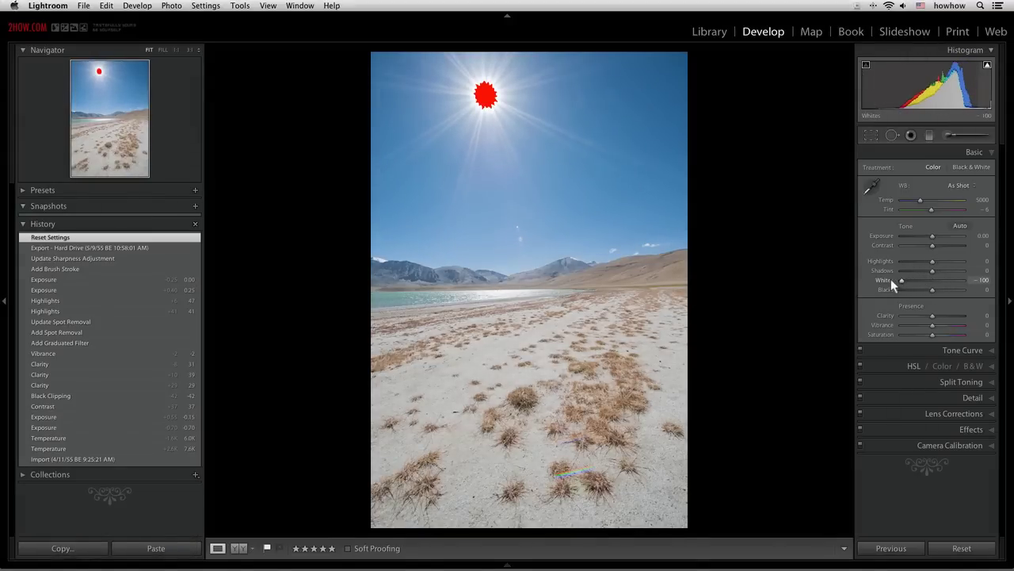
pyautogui.moveTo(891, 278); pyautogui.dragTo(918, 260)
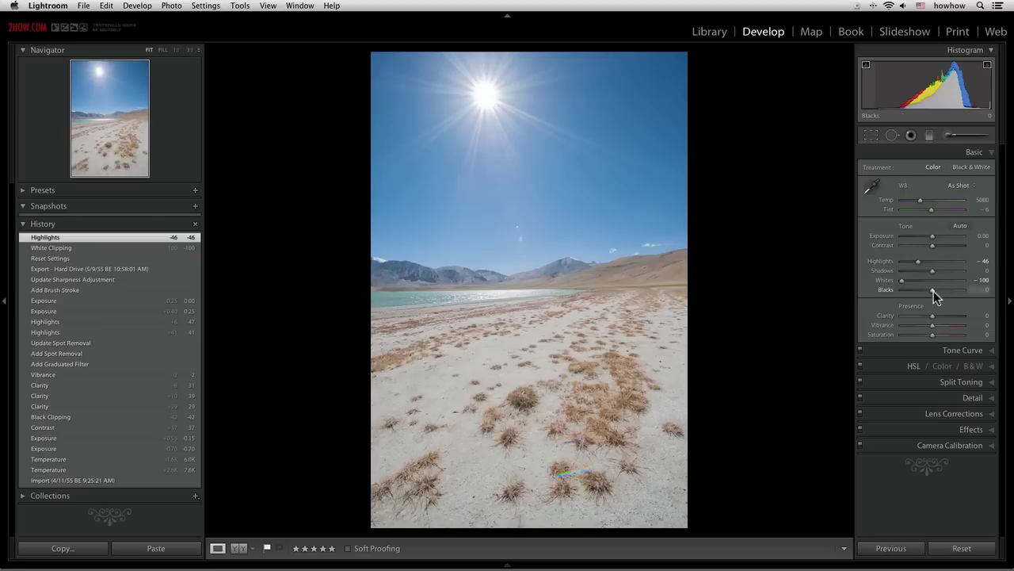
pyautogui.moveTo(931, 290); pyautogui.dragTo(921, 290)
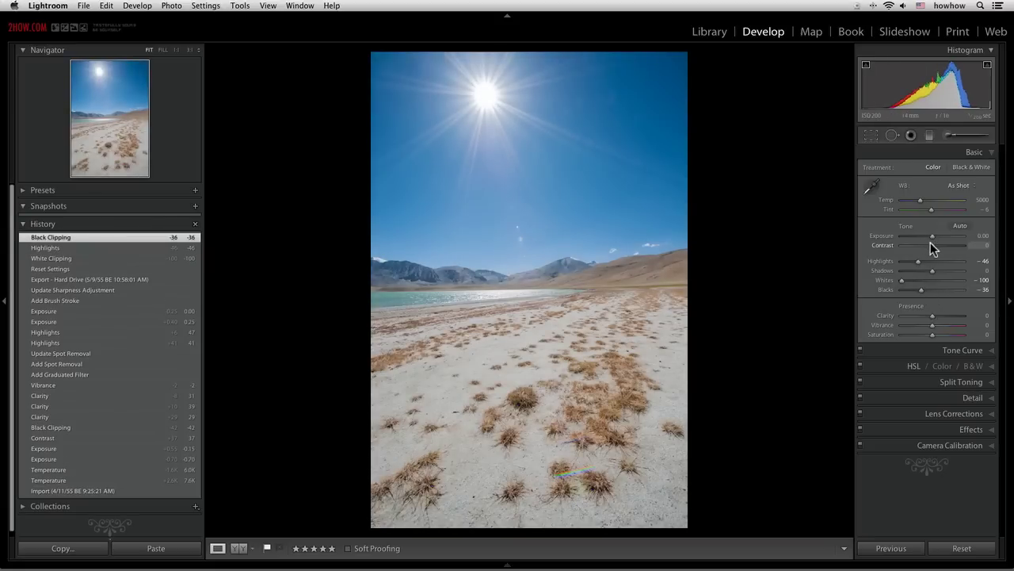
pyautogui.moveTo(932, 245); pyautogui.dragTo(942, 244)
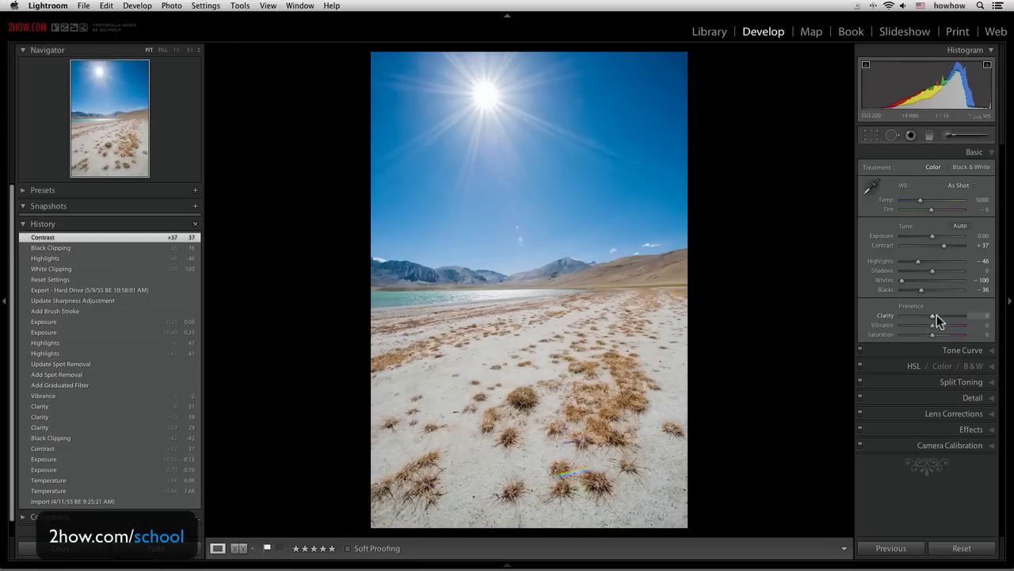
pyautogui.moveTo(933, 315); pyautogui.dragTo(946, 315)
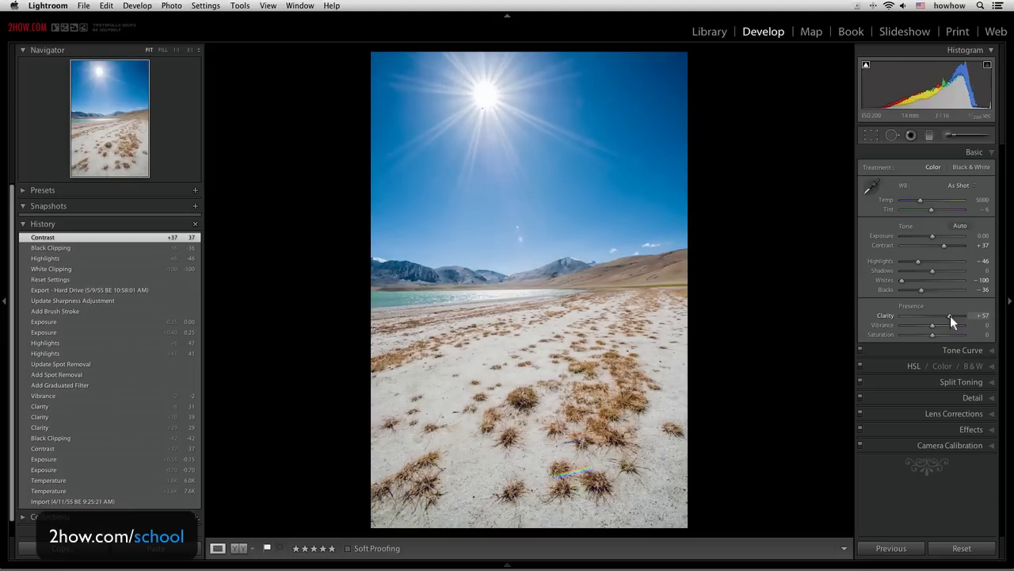
pyautogui.moveTo(950, 315); pyautogui.dragTo(937, 334)
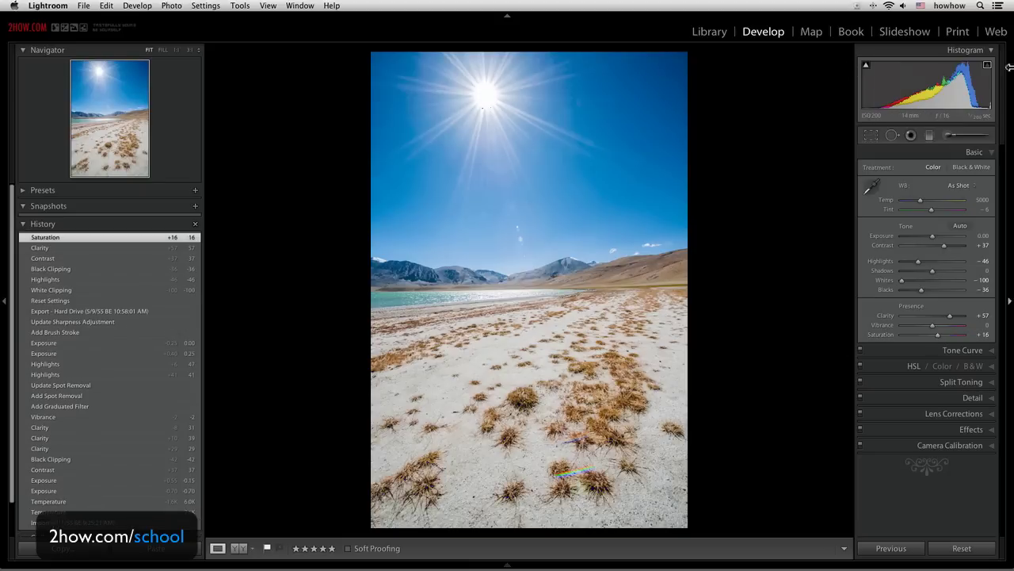
pyautogui.press('\\')
pyautogui.press('\\')
pyautogui.press('\\')
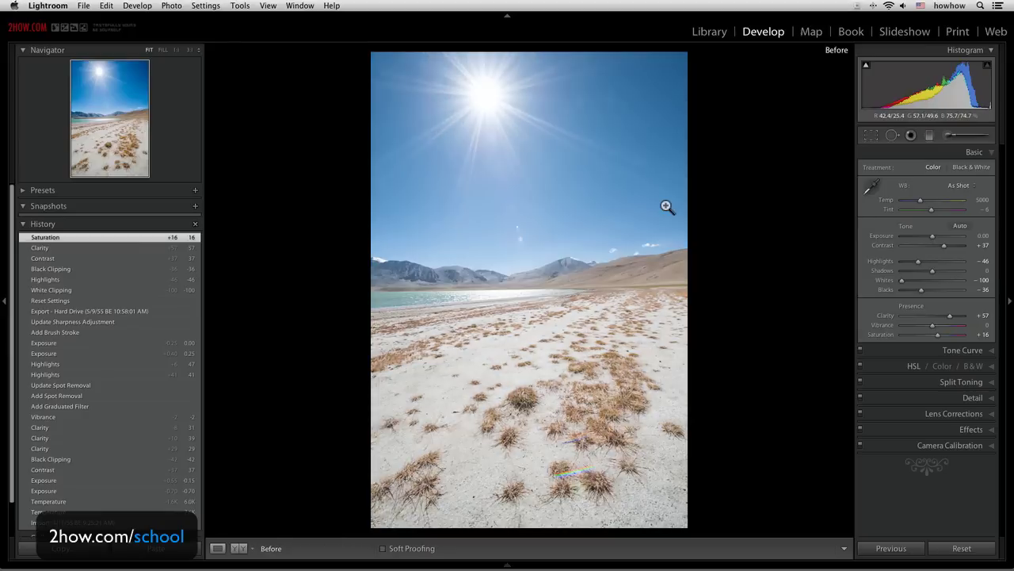
pyautogui.press('\\')
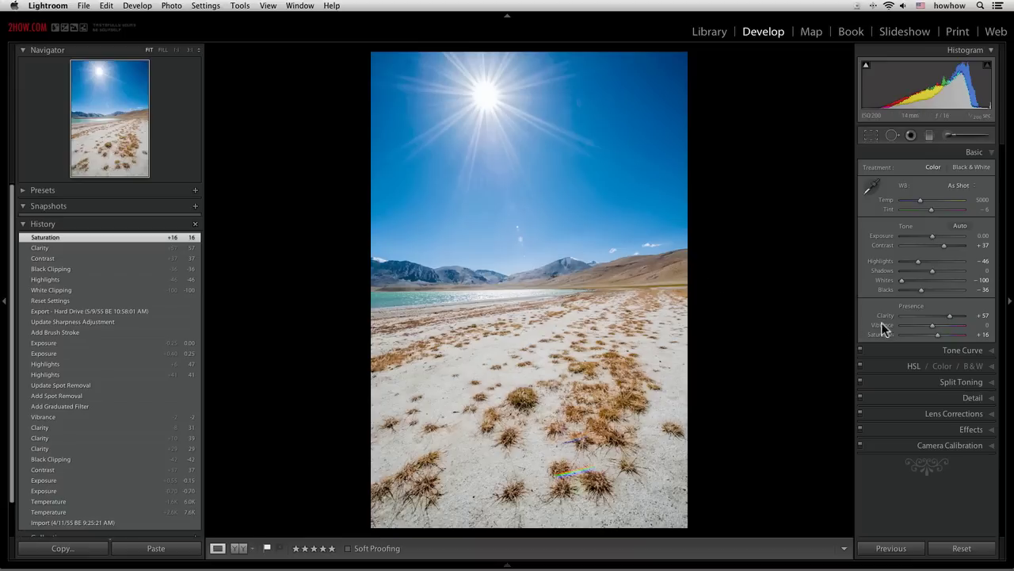
pyautogui.click(994, 398)
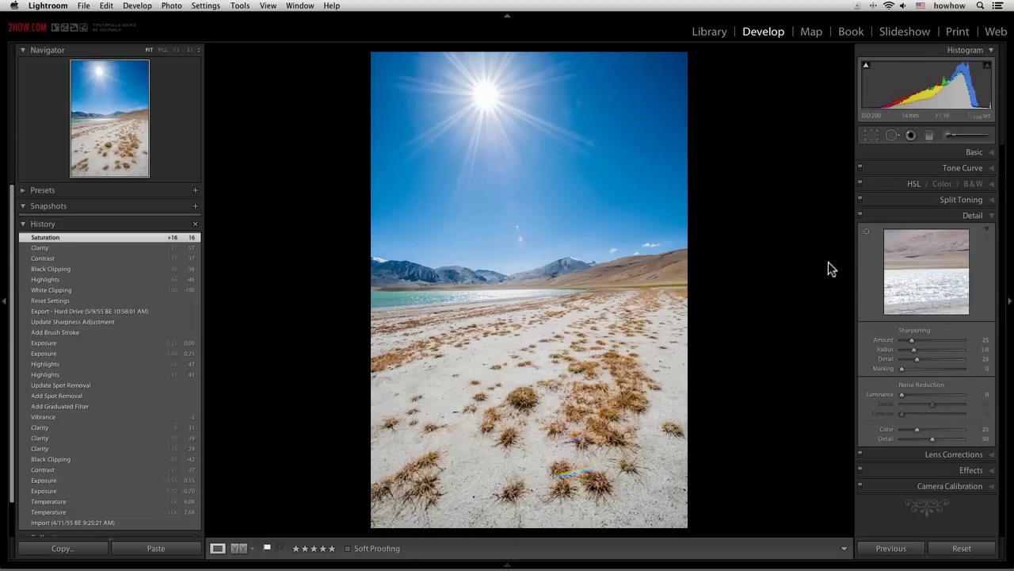
pyautogui.click(994, 219)
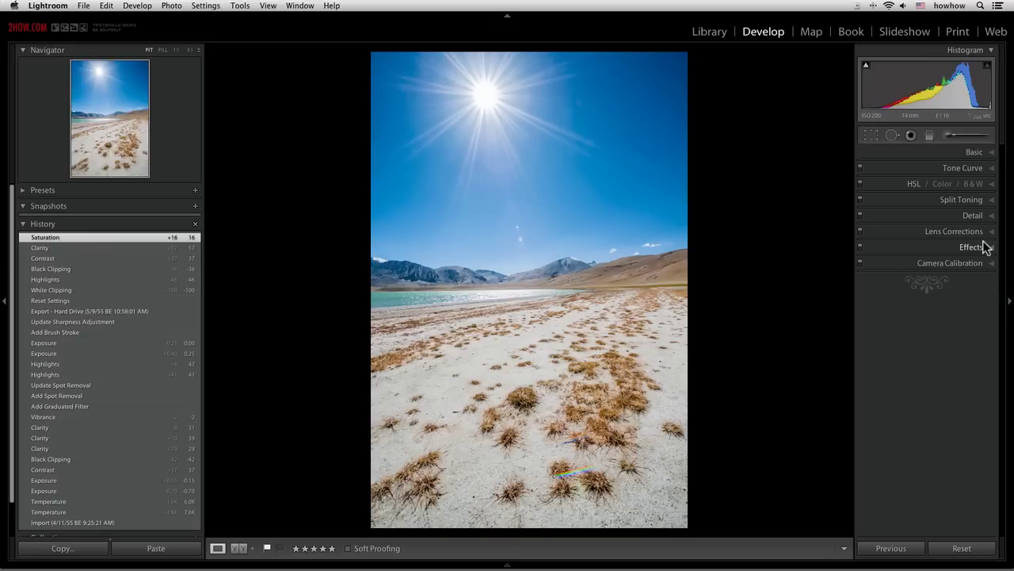
pyautogui.click(992, 153)
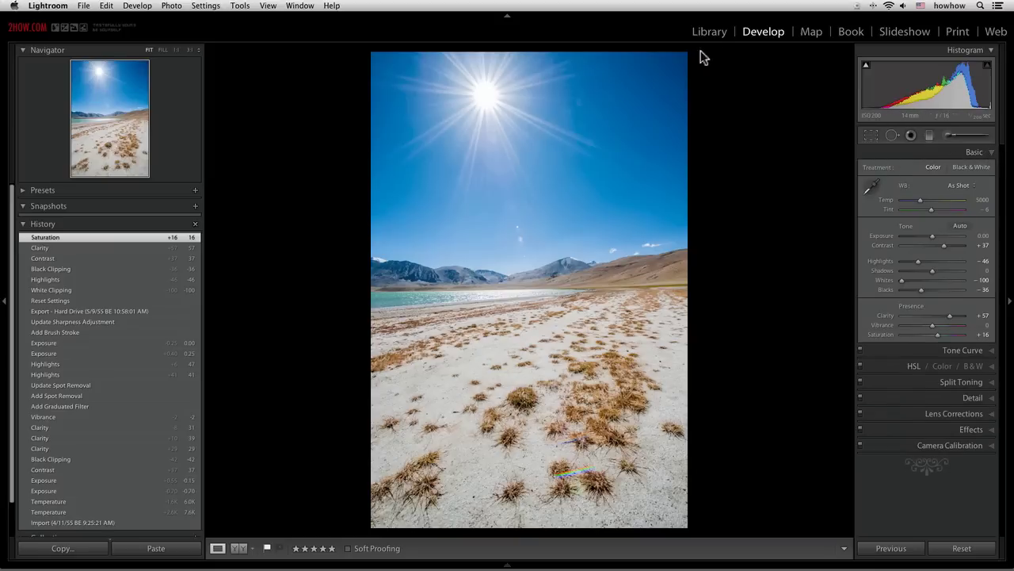
pyautogui.press('\\')
pyautogui.press('\\')
pyautogui.press('\\')
pyautogui.press('\\')
pyautogui.press('\\')
pyautogui.press('\\')
# Step: Open the _DSC0708 lake-and-mountains photo in Develop from the Library grid
pyautogui.click(721, 32)
pyautogui.click(653, 175)
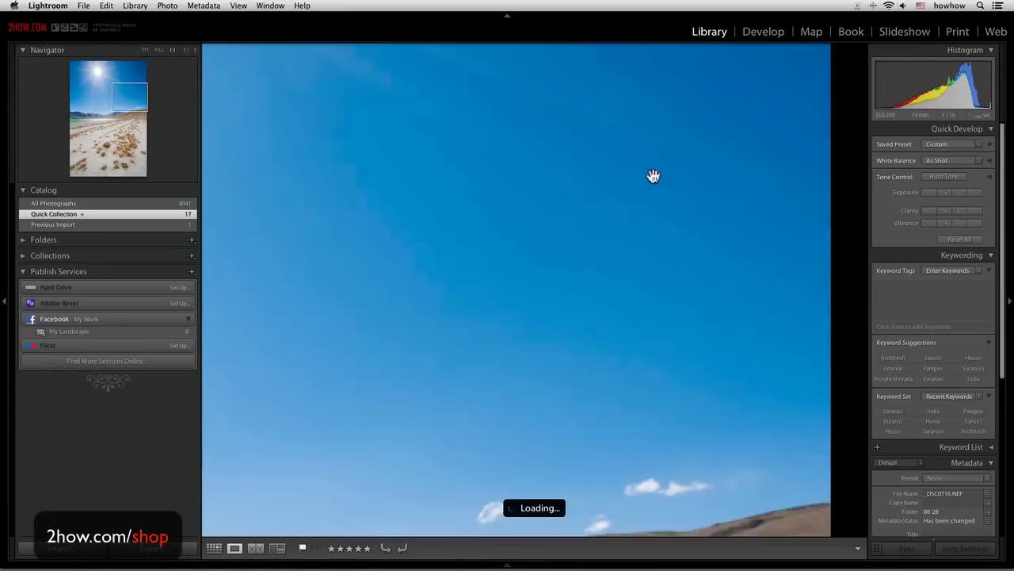
pyautogui.press('g')
pyautogui.doubleClick(229, 263)
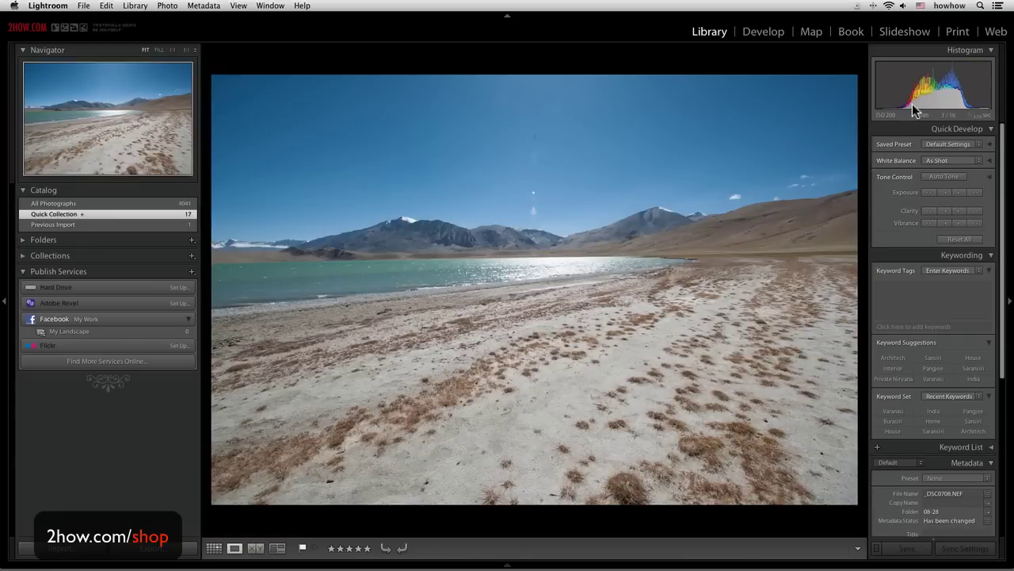
pyautogui.click(761, 32)
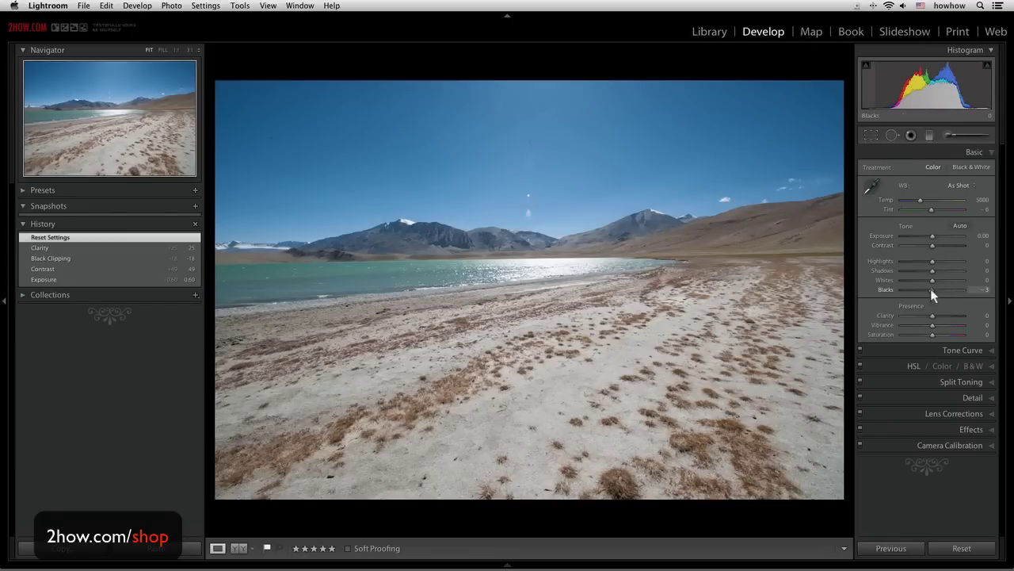
# Step: Set Blacks −22, Exposure +0.20, Clarity +27, Contrast +42, Saturation +13 and Temp 5502
pyautogui.moveTo(930, 288); pyautogui.dragTo(924, 289)
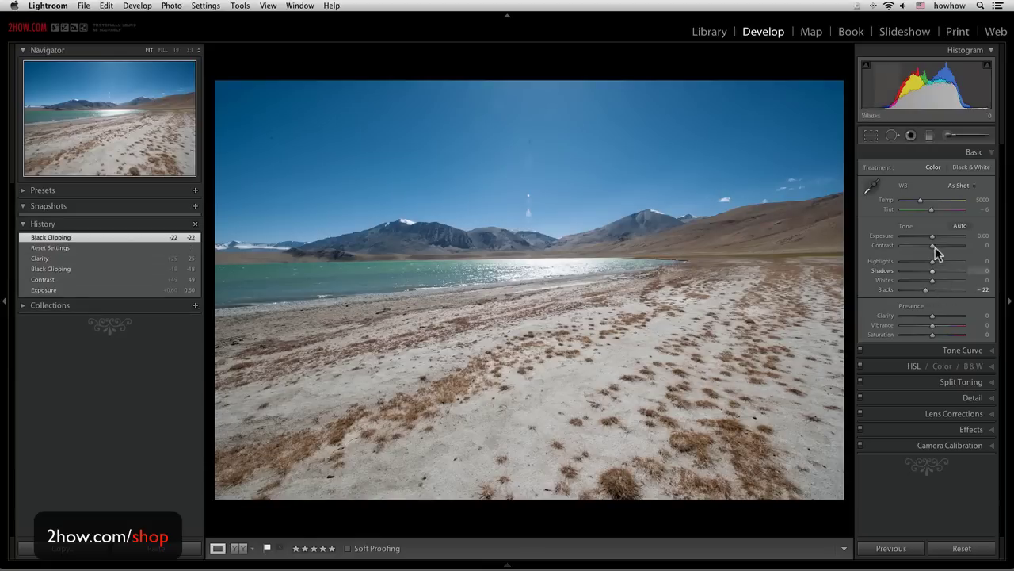
pyautogui.moveTo(933, 236); pyautogui.dragTo(934, 236)
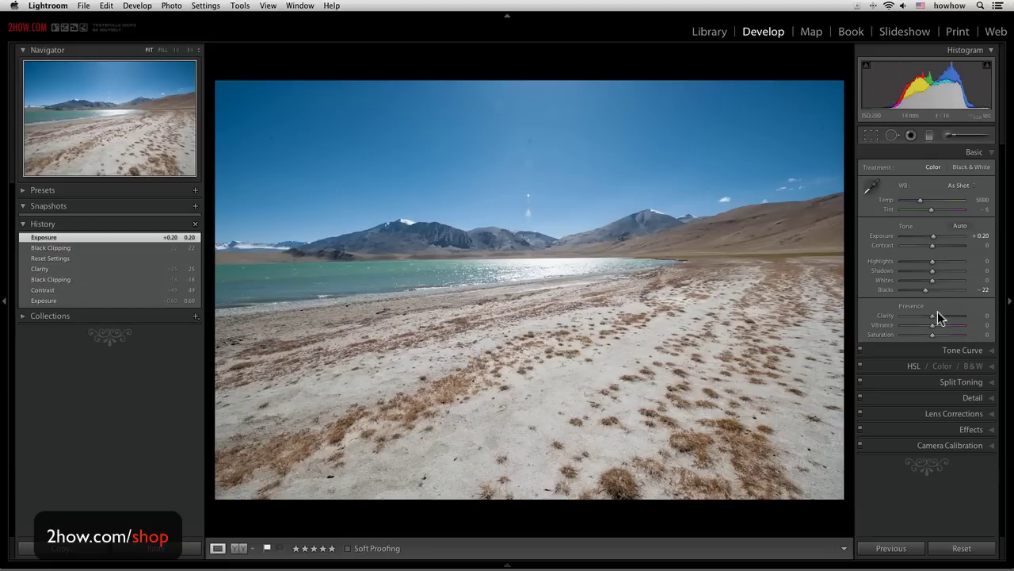
pyautogui.moveTo(933, 315); pyautogui.dragTo(940, 316)
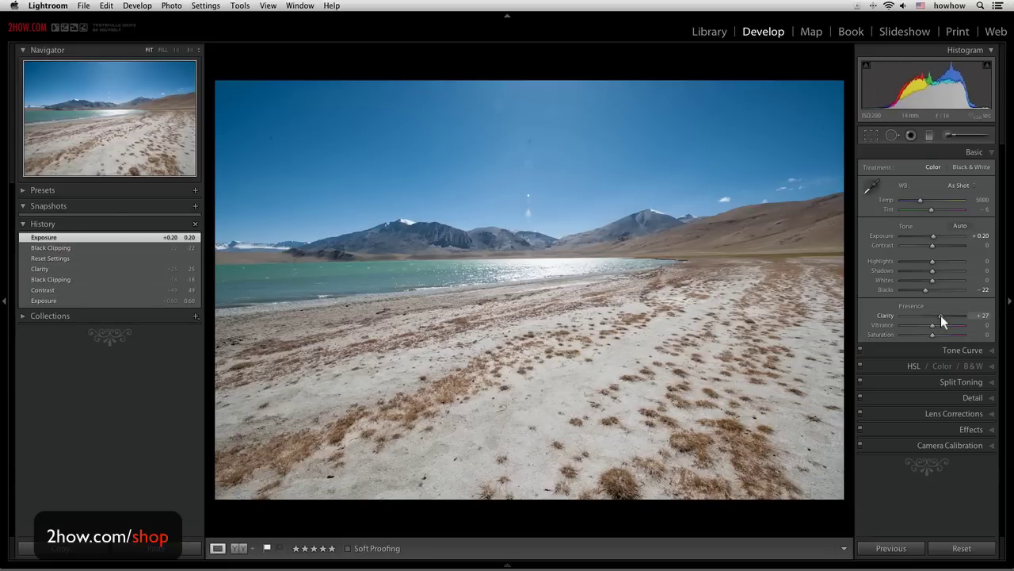
pyautogui.moveTo(932, 245); pyautogui.dragTo(945, 245)
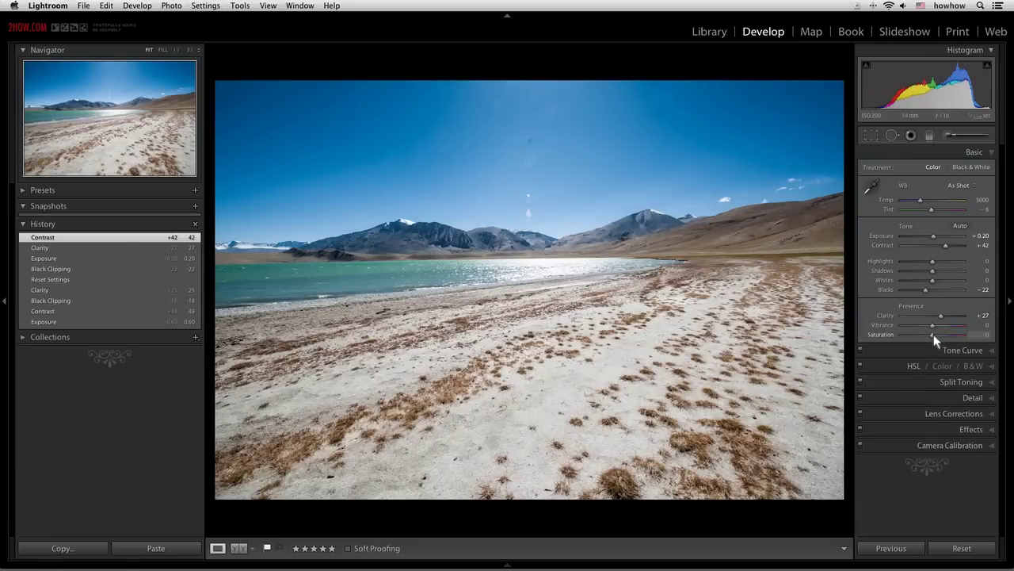
pyautogui.moveTo(934, 335); pyautogui.dragTo(937, 334)
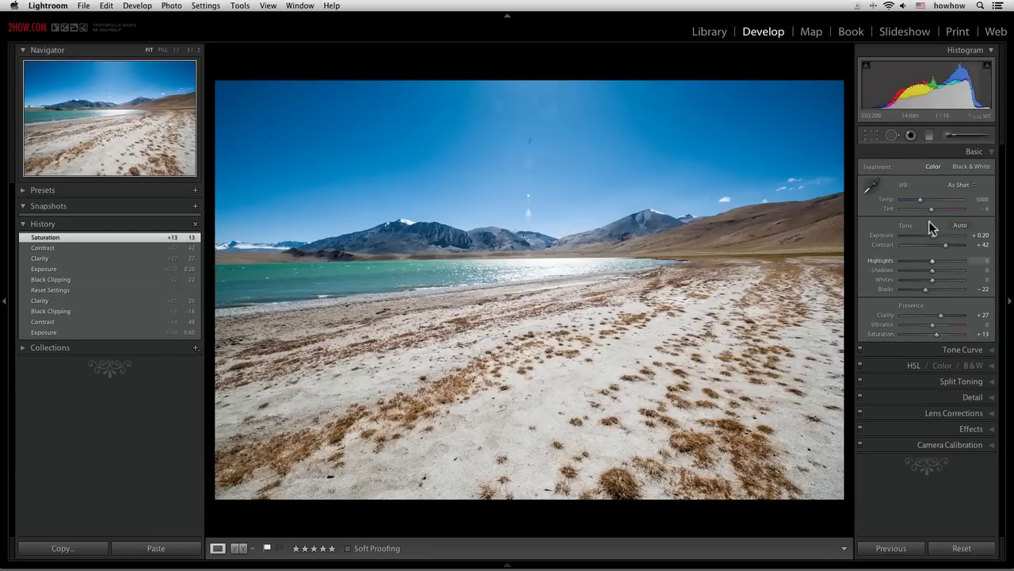
pyautogui.moveTo(919, 200); pyautogui.dragTo(923, 200)
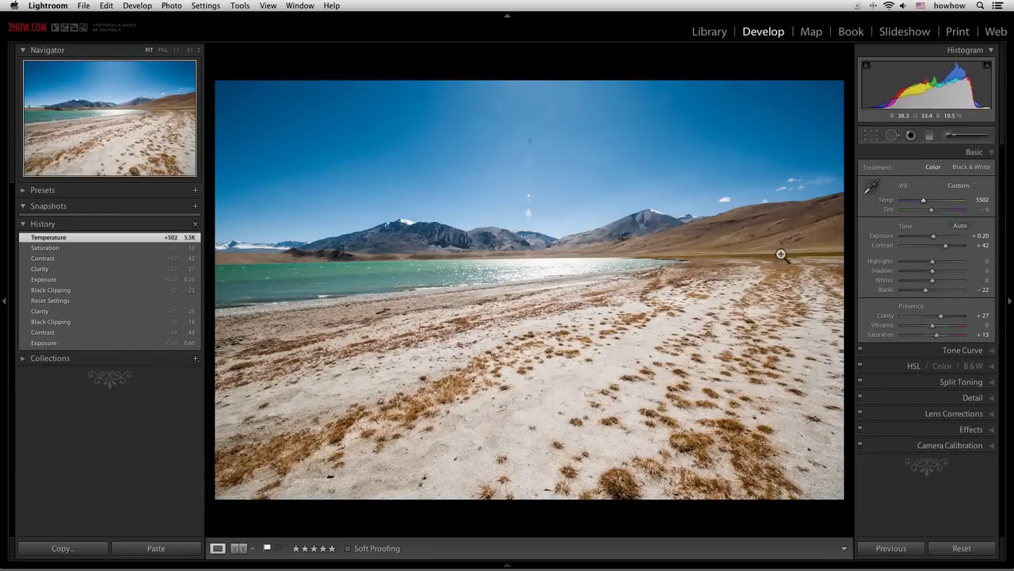
# Step: Toggle Before/After to compare the lake photo with its original
pyautogui.press('\\')
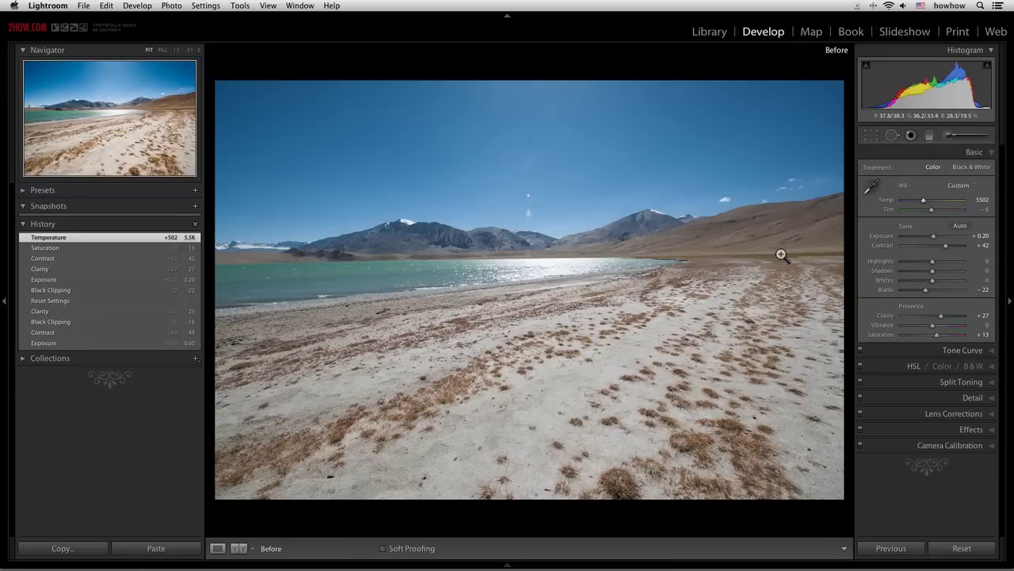
pyautogui.press('\\')
pyautogui.press('\\')
pyautogui.press('\\')
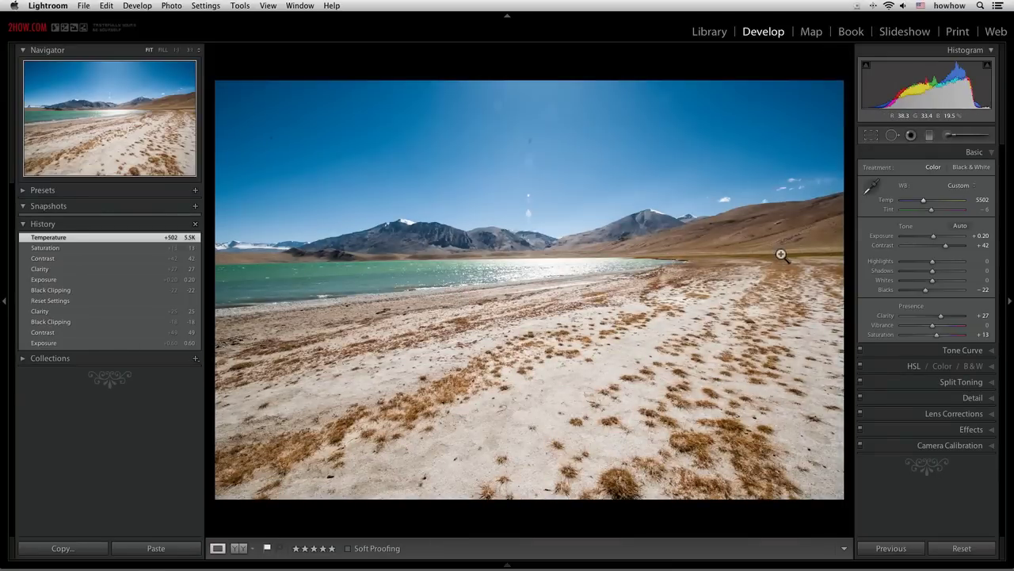
pyautogui.press('\\')
pyautogui.press('\\')
# Step: Heal the first dust spots across the lake photo's sky with Spot Removal (Heal)
pyautogui.click(949, 135)
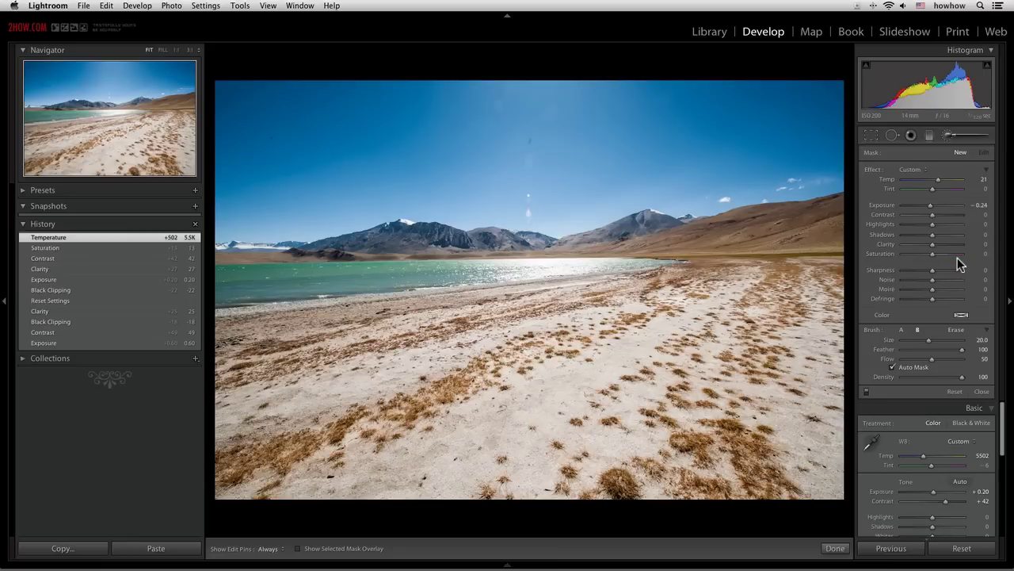
pyautogui.click(892, 136)
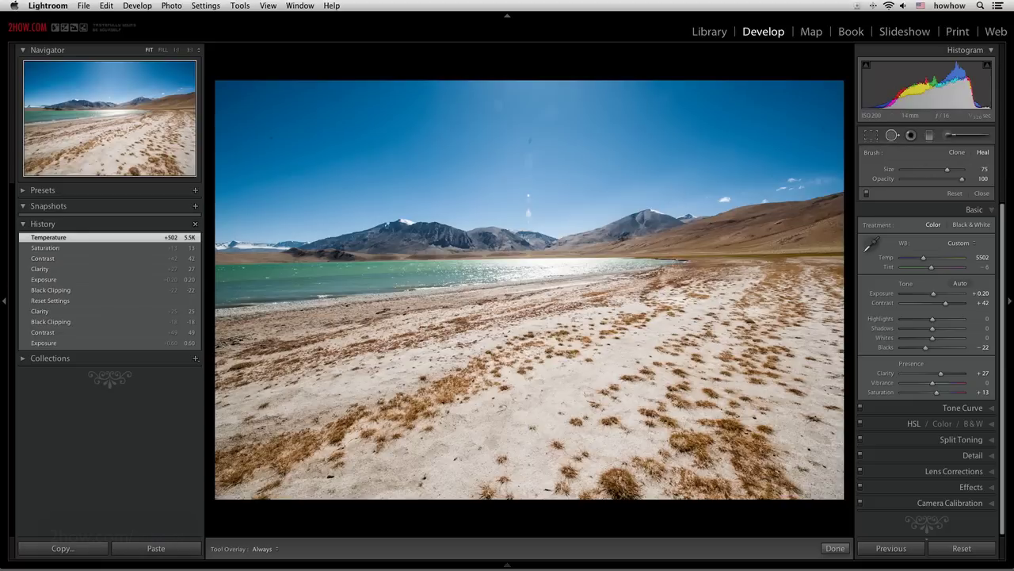
pyautogui.click(528, 140)
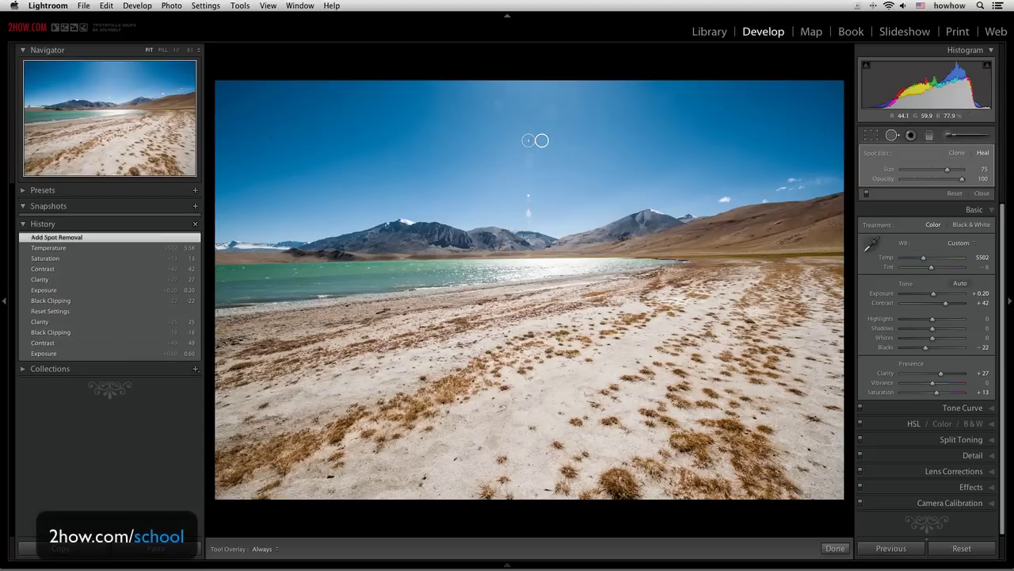
pyautogui.click(267, 139)
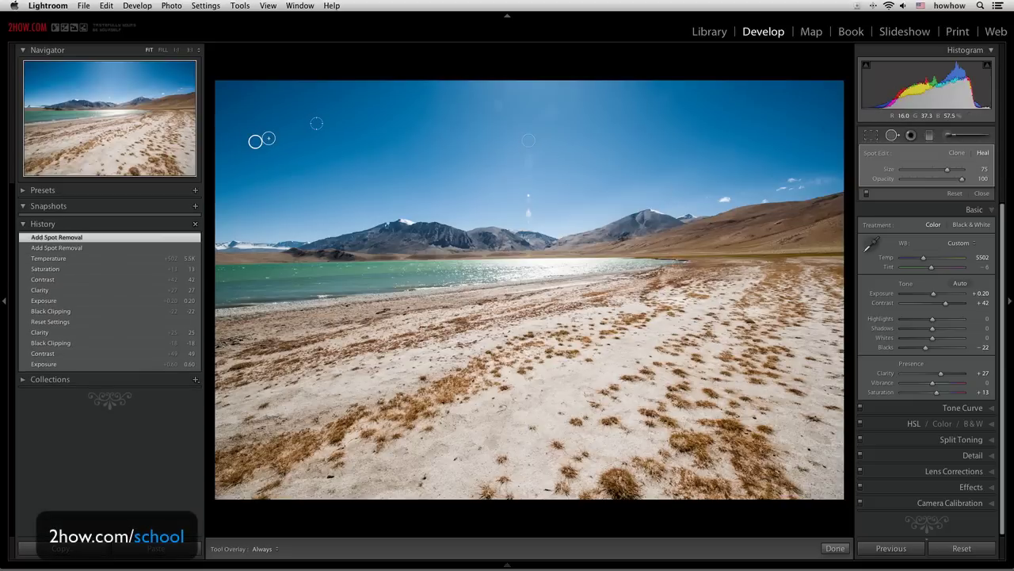
pyautogui.click(240, 106)
pyautogui.click(232, 106)
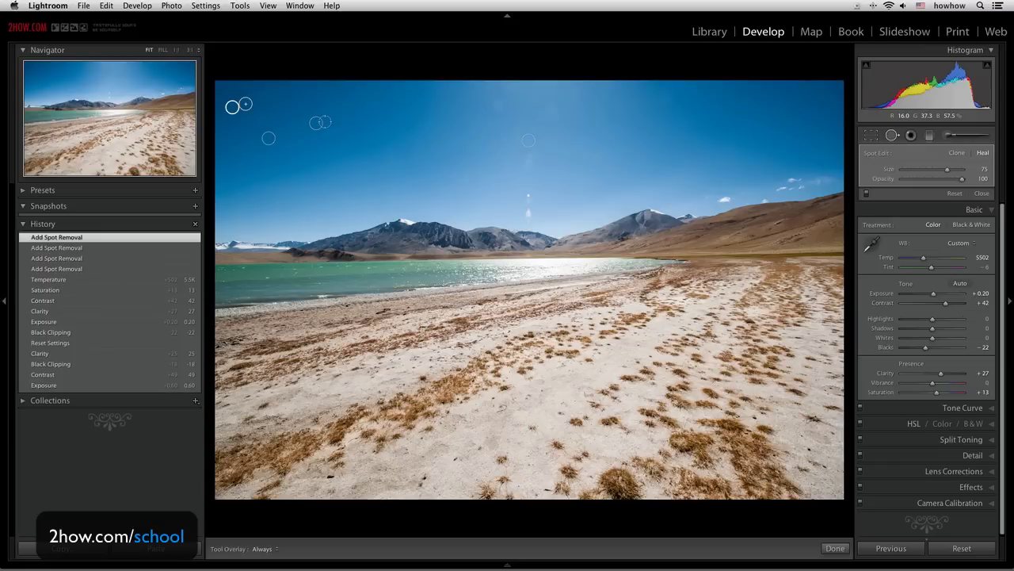
# Step: Delete a misplaced spot, heal the remaining upper-sky spots, and return to Library
pyautogui.press('Delete')
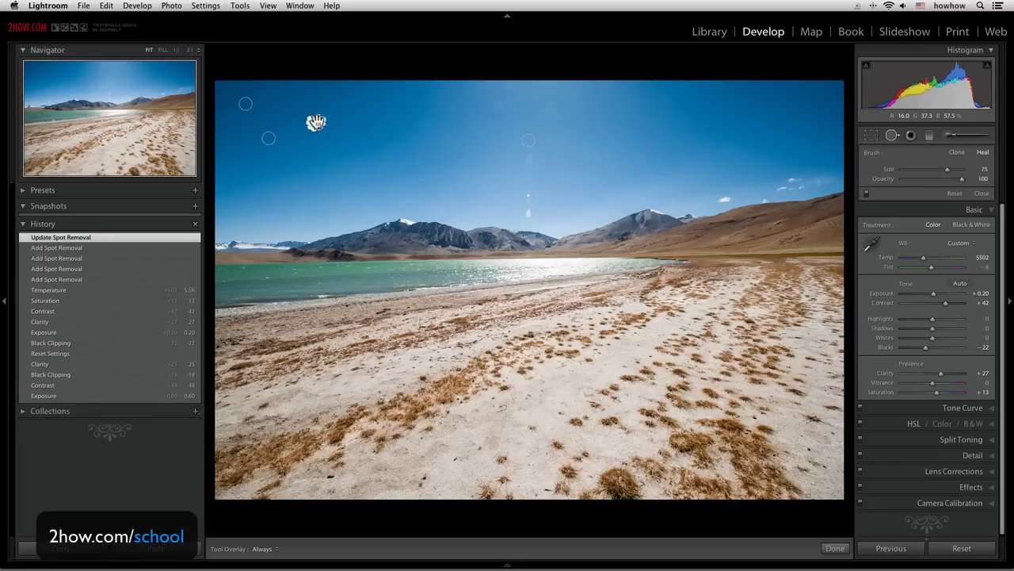
pyautogui.click(303, 126)
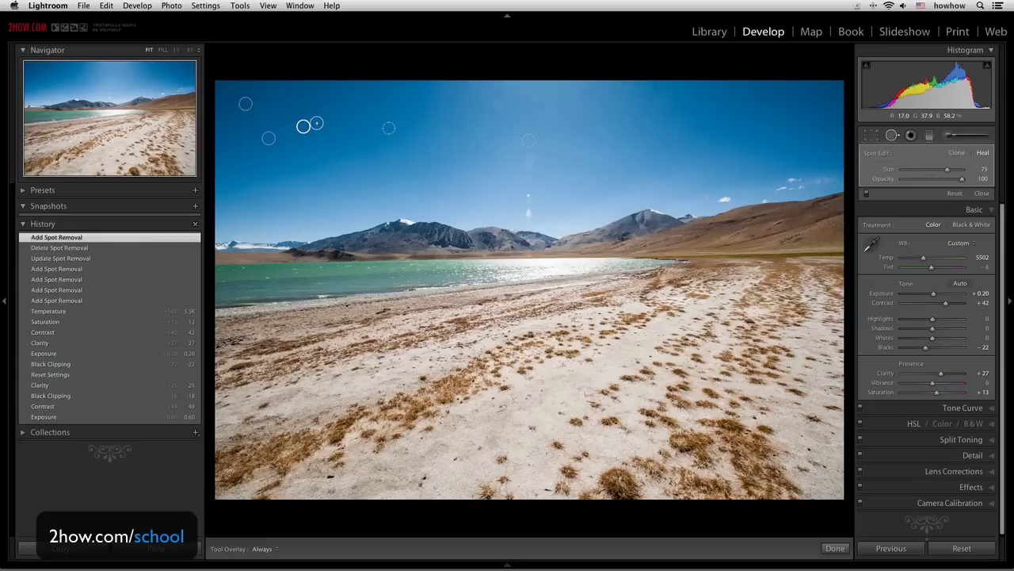
pyautogui.click(541, 126)
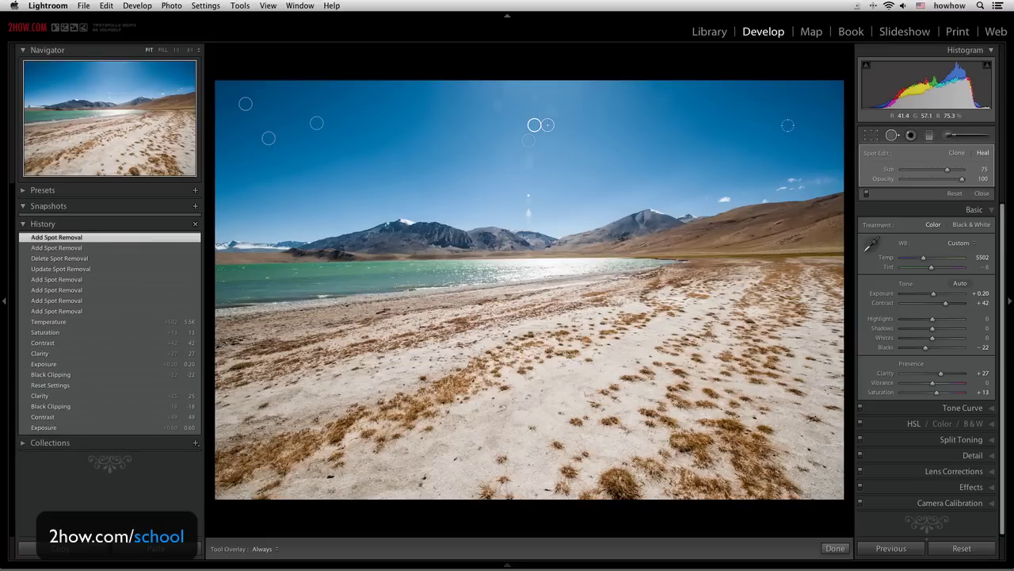
pyautogui.click(829, 129)
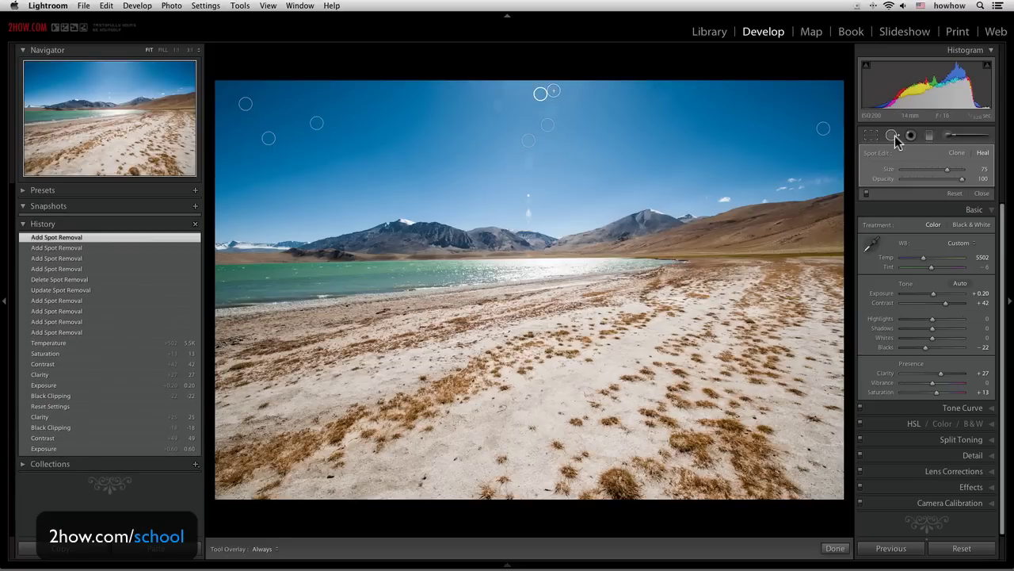
pyautogui.click(893, 136)
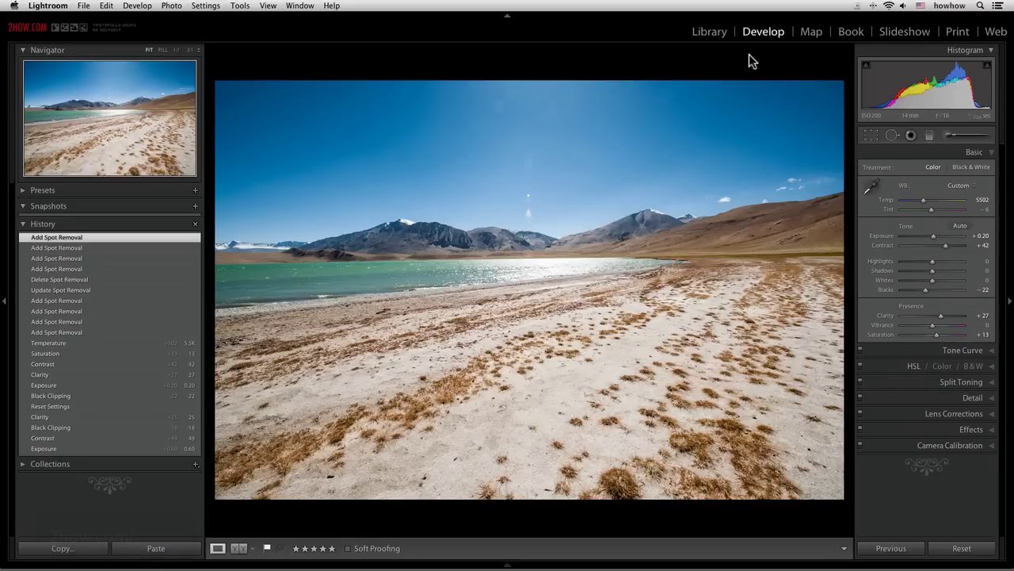
pyautogui.click(718, 36)
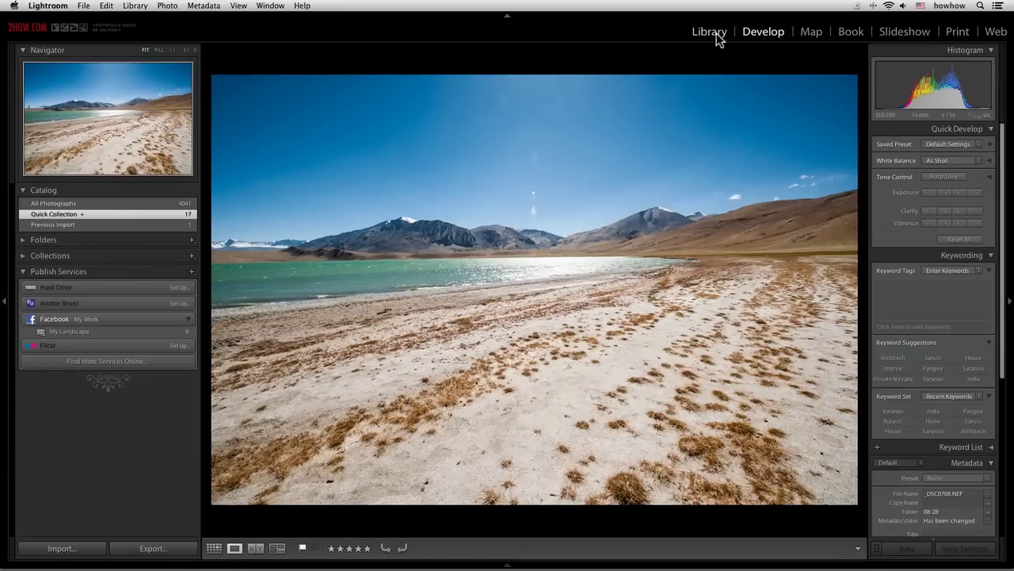
# Step: Show the Quick Collection as a grid and preview the desert dune photo
pyautogui.click(672, 149)
pyautogui.press('g')
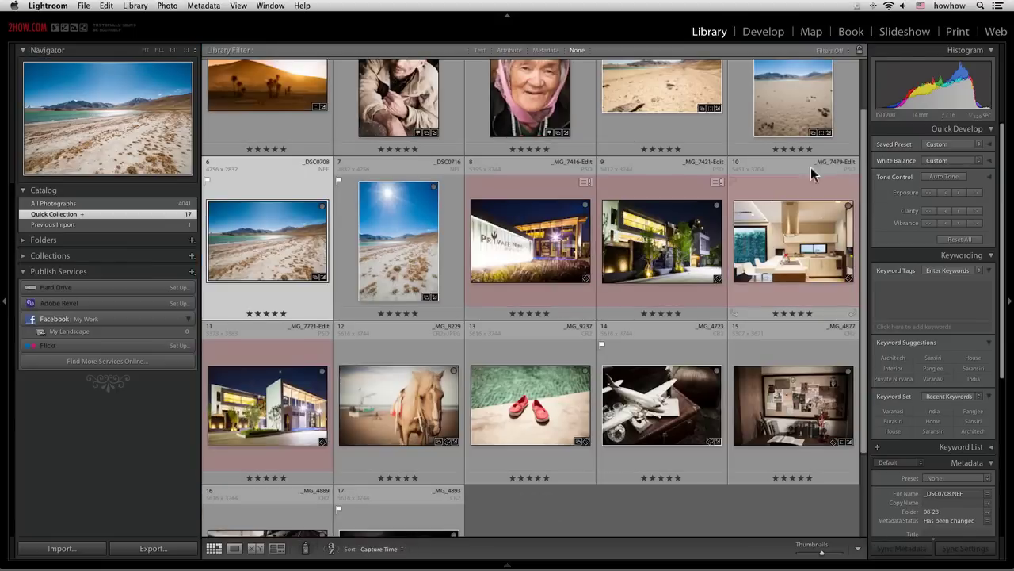
pyautogui.scroll(-2, 610, 348)
pyautogui.scroll(-2, 613, 351)
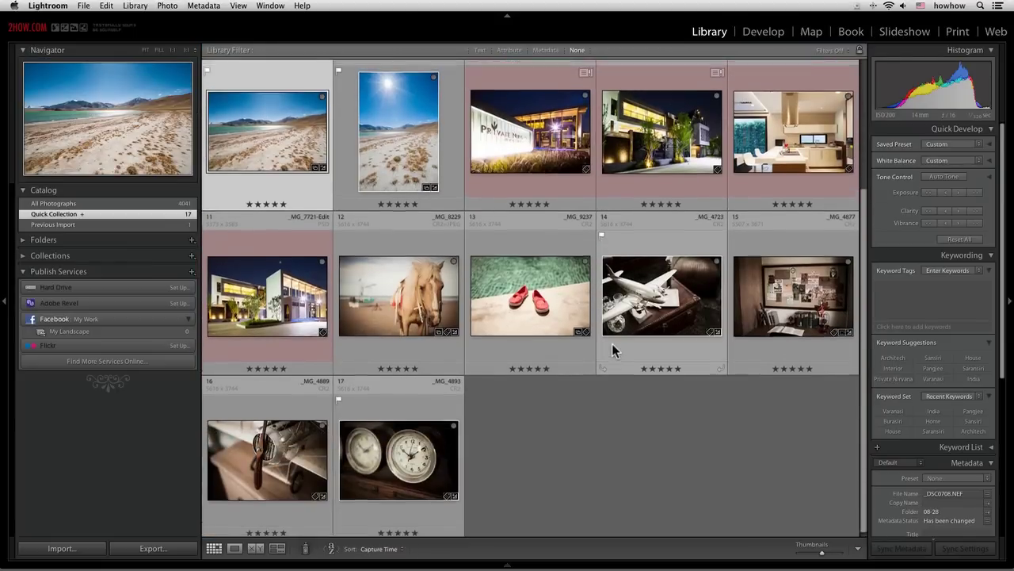
pyautogui.scroll(3, 613, 351)
pyautogui.doubleClick(295, 173)
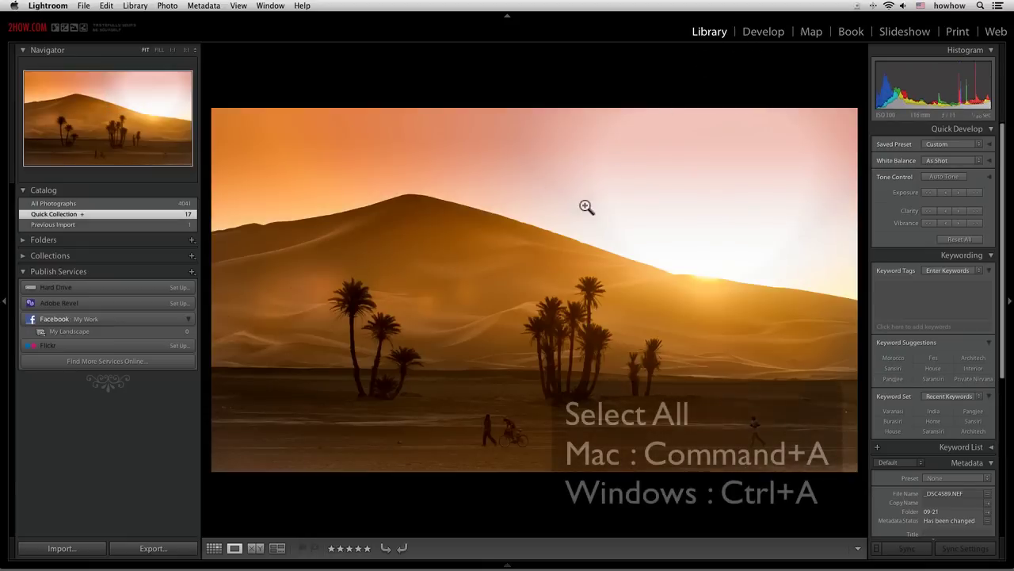
pyautogui.click(214, 548)
# Step: Select all 17 photos in the Library grid
pyautogui.press('super+a')
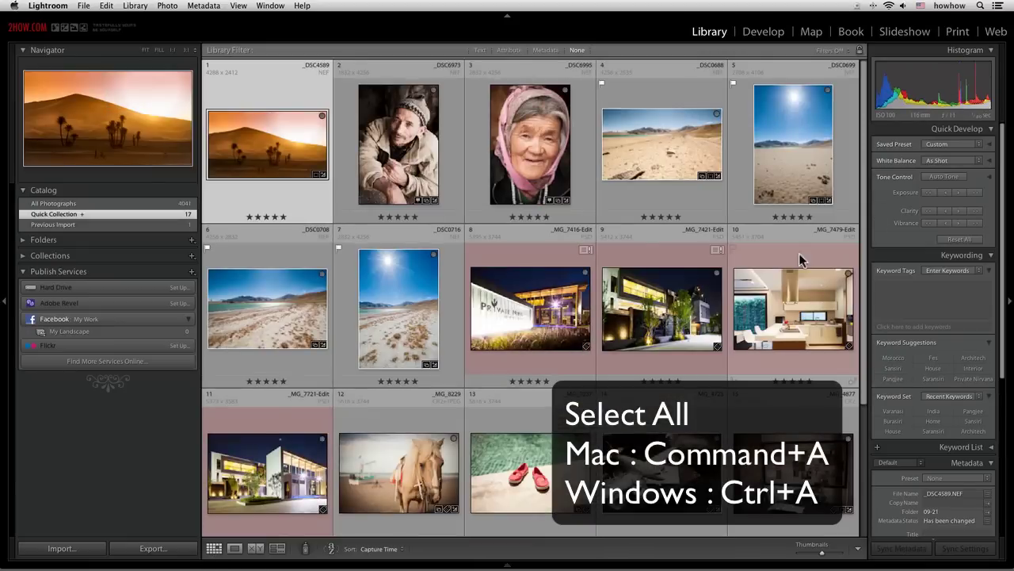
pyautogui.scroll(-3, 751, 300)
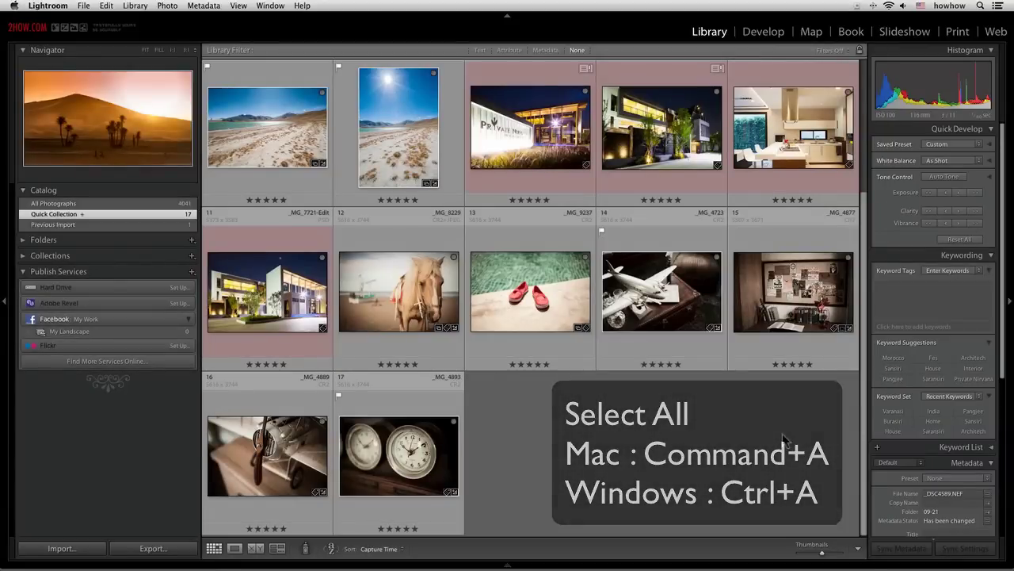
pyautogui.press('super+a')
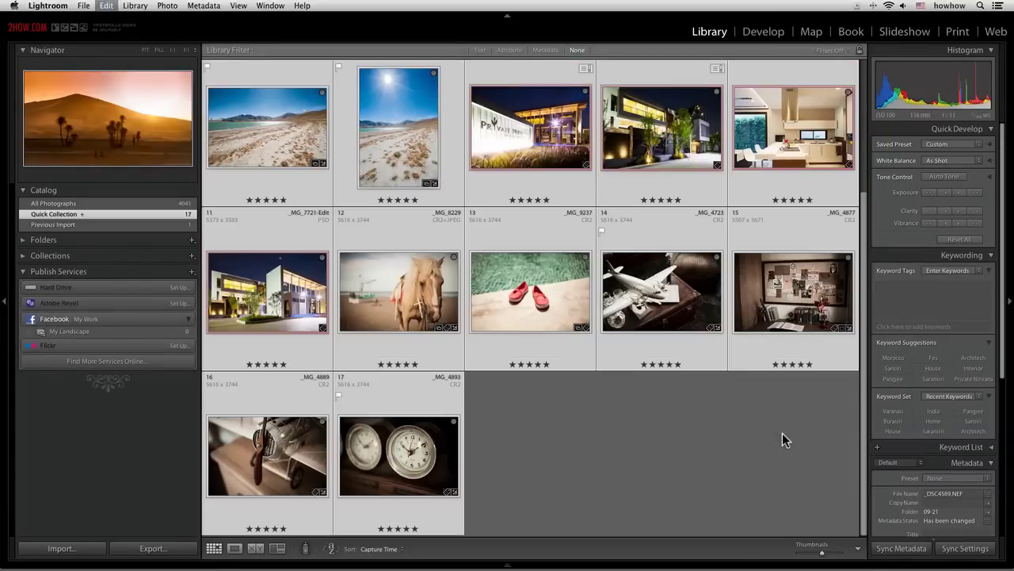
pyautogui.scroll(5, 782, 441)
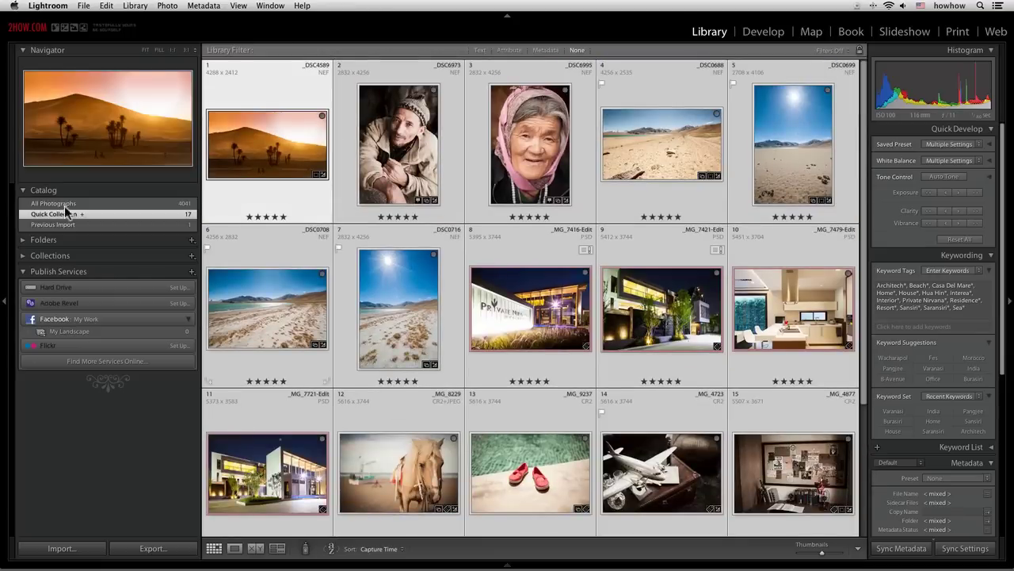
# Step: Export the selected photos into a Desktop subfolder named 'Sample File'
pyautogui.click(84, 6)
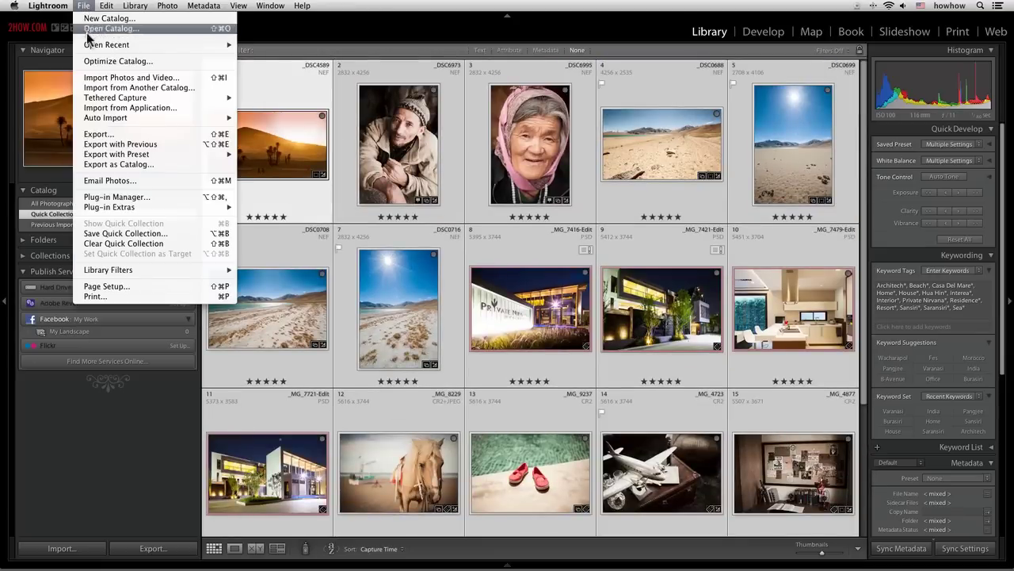
pyautogui.click(118, 134)
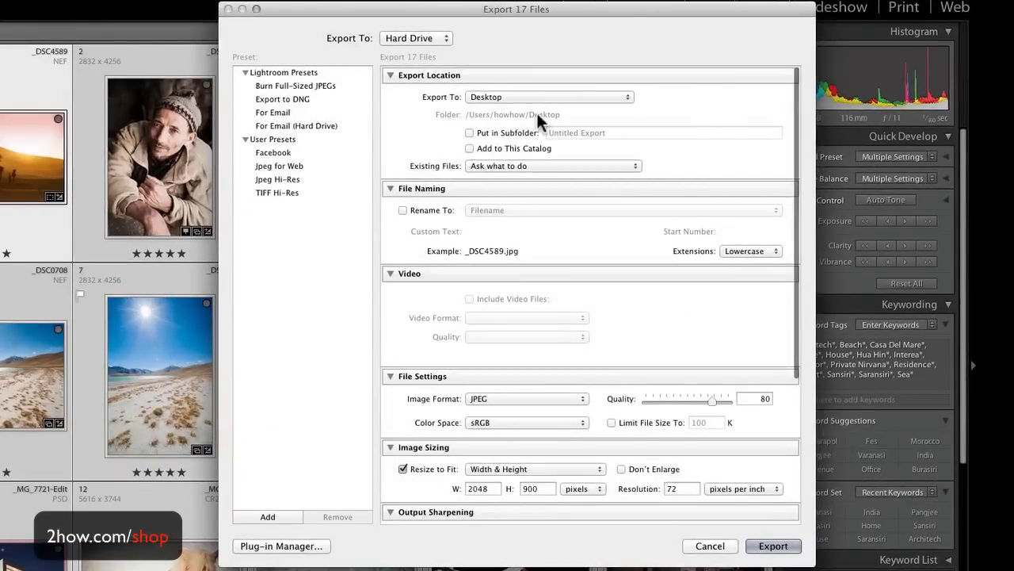
pyautogui.click(480, 134)
pyautogui.tripleClick(640, 134)
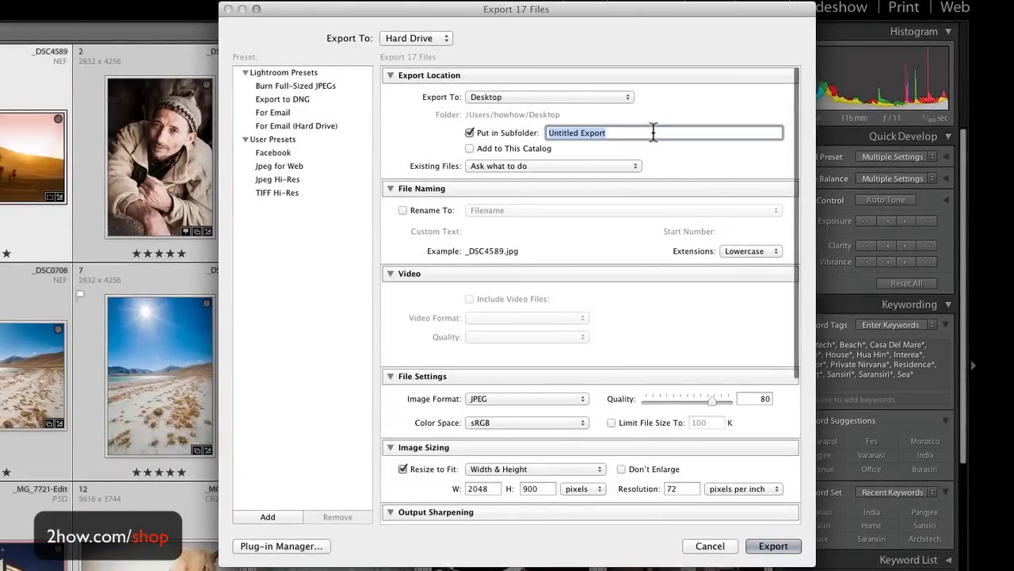
pyautogui.write('Sampl')
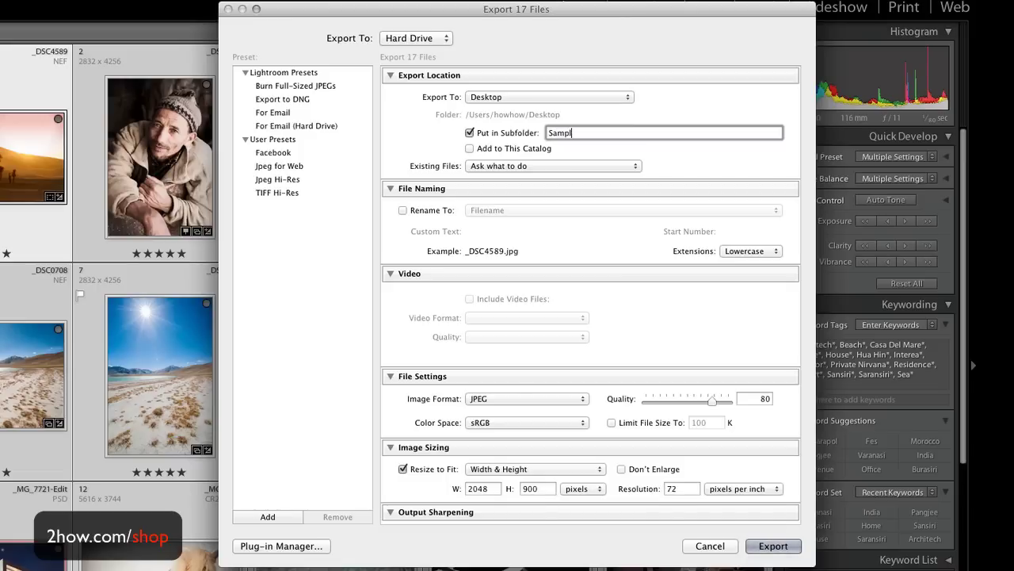
pyautogui.write('e ')
pyautogui.write('File')
pyautogui.scroll(-1, 537, 254)
pyautogui.scroll(-1, 539, 256)
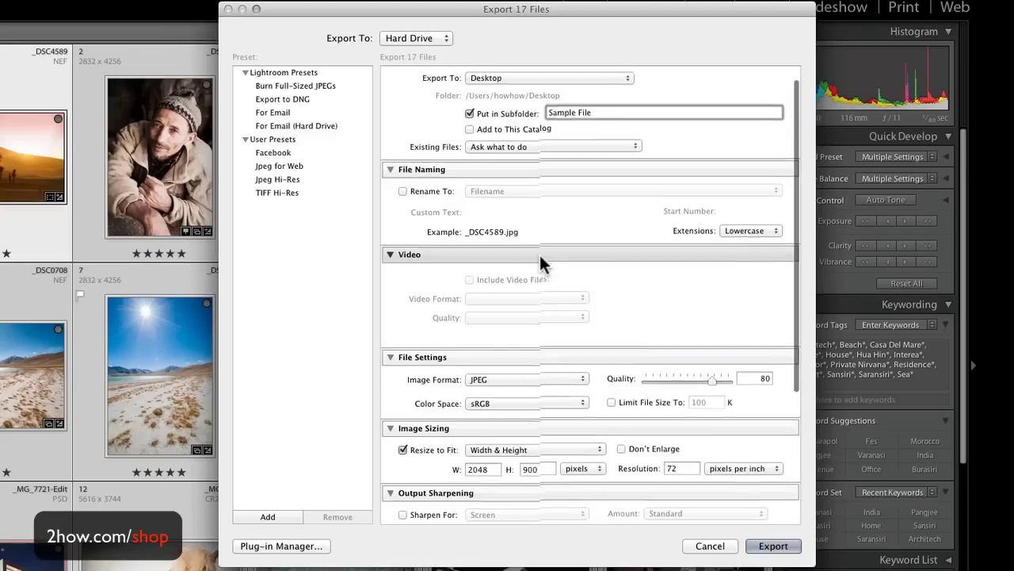
pyautogui.scroll(-3, 539, 254)
pyautogui.scroll(-3, 540, 255)
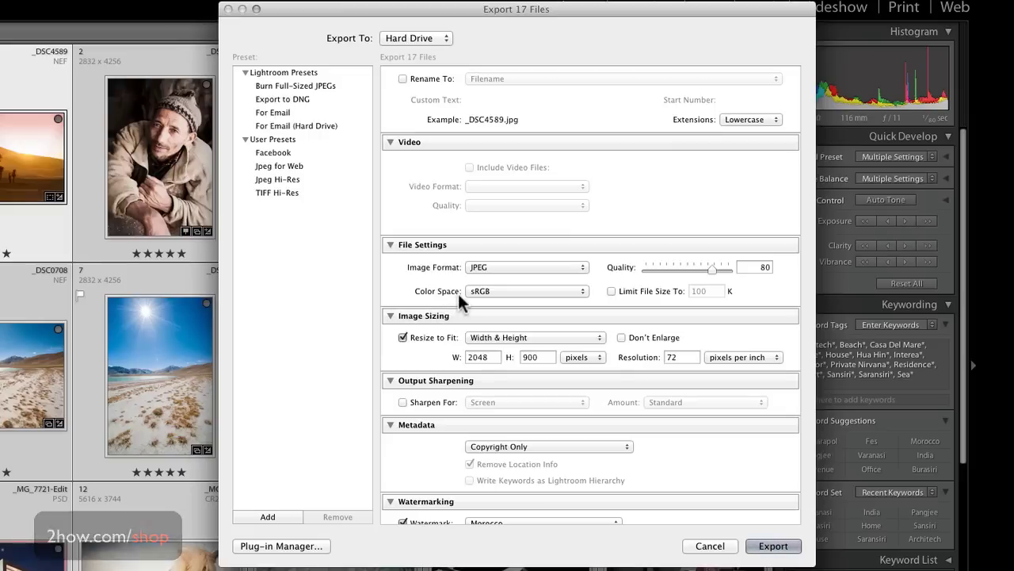
pyautogui.click(536, 292)
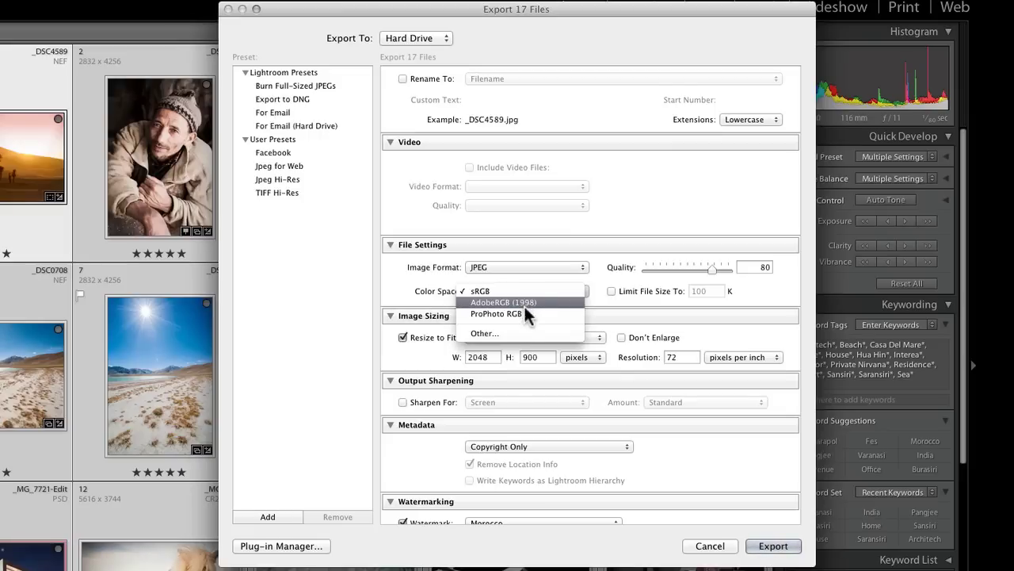
pyautogui.click(530, 292)
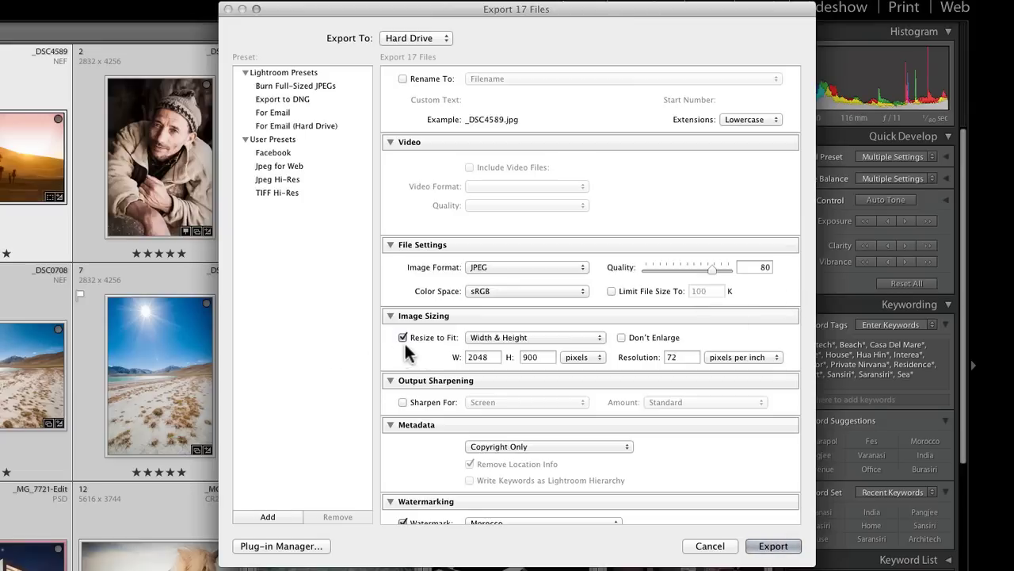
pyautogui.click(533, 339)
pyautogui.click(537, 335)
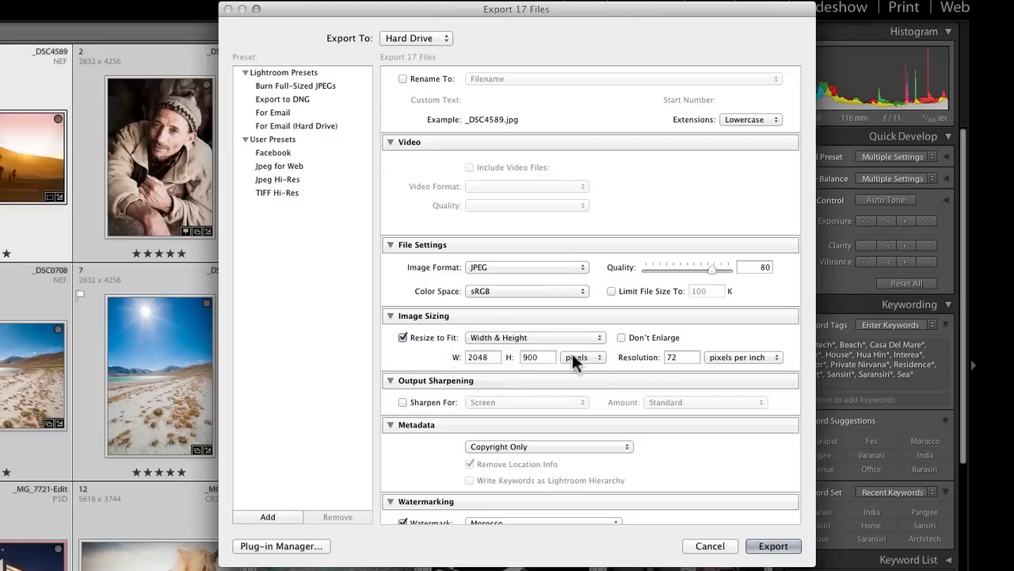
pyautogui.doubleClick(482, 358)
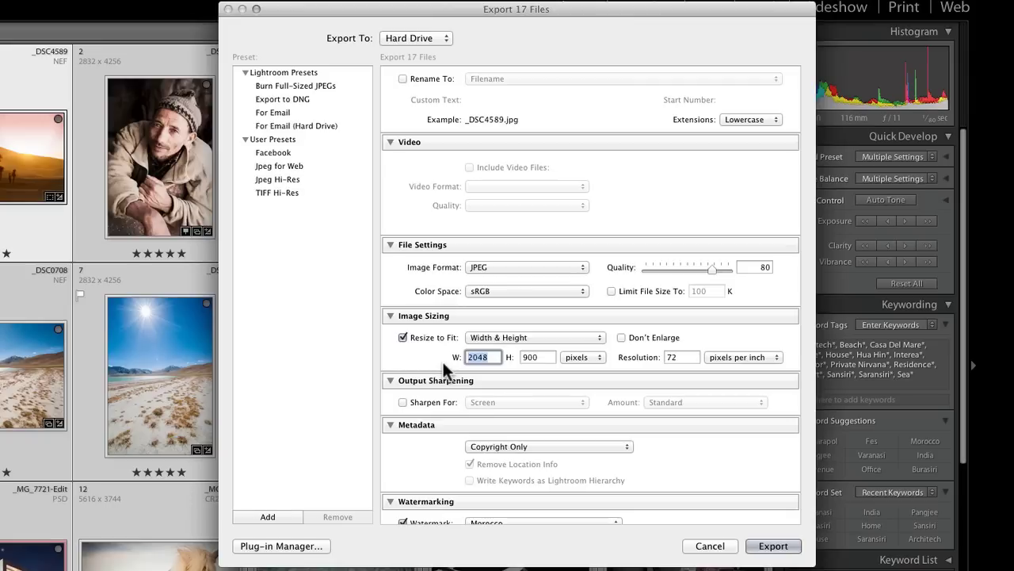
pyautogui.doubleClick(542, 357)
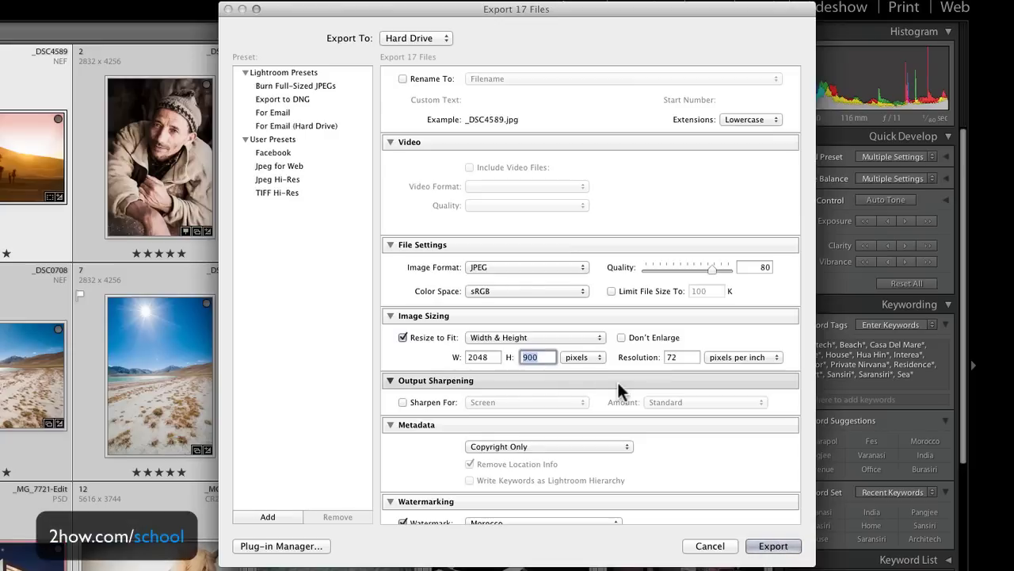
pyautogui.doubleClick(690, 358)
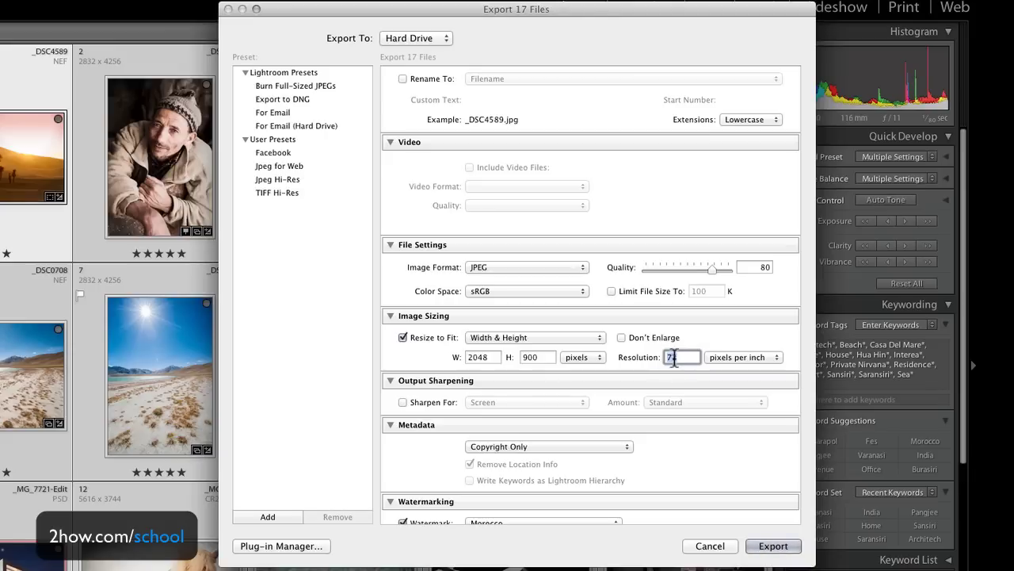
pyautogui.scroll(-1, 709, 465)
pyautogui.scroll(-3, 707, 466)
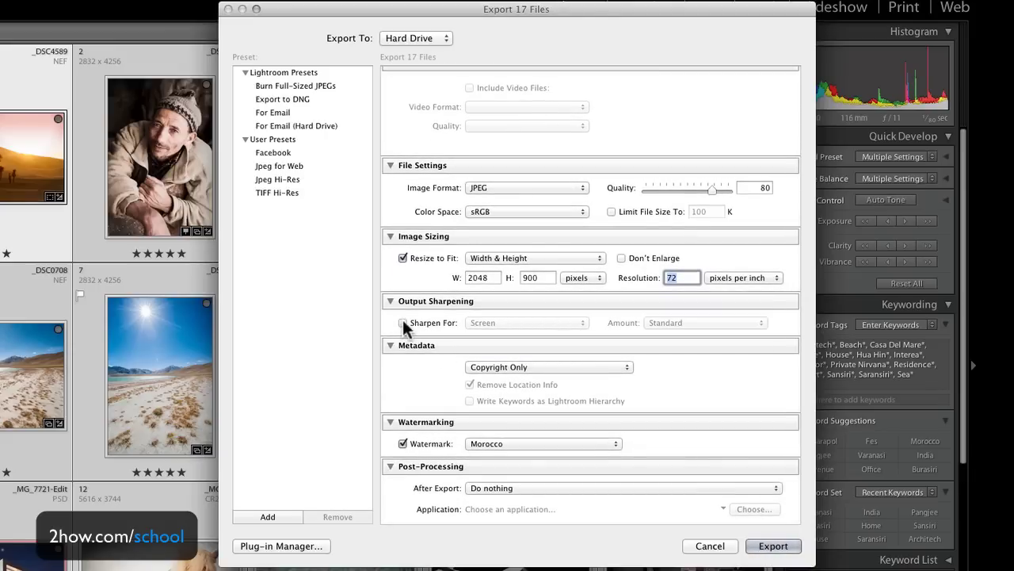
# Step: Enable output sharpening for Screen with the Standard amount
pyautogui.click(402, 323)
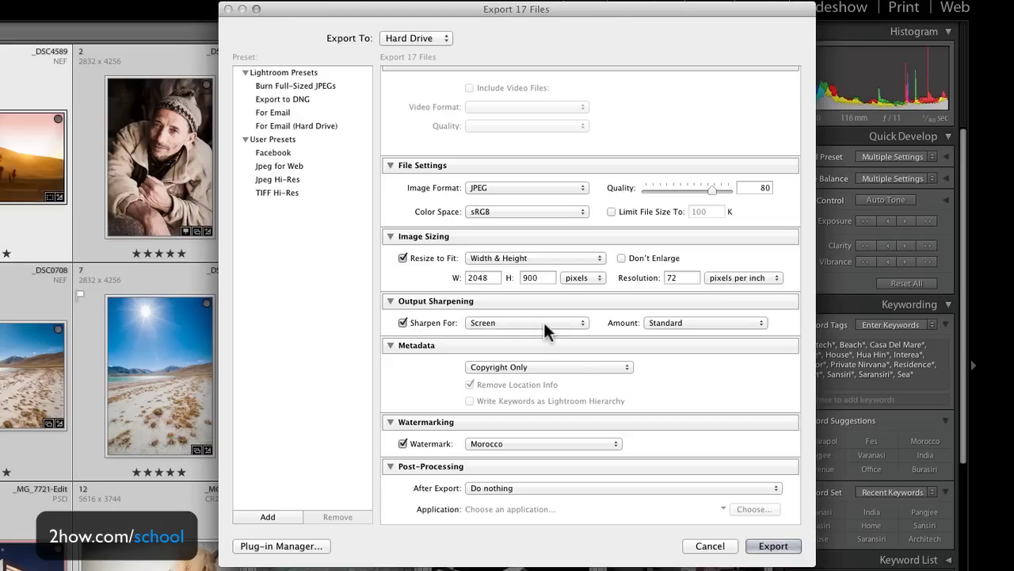
pyautogui.click(710, 323)
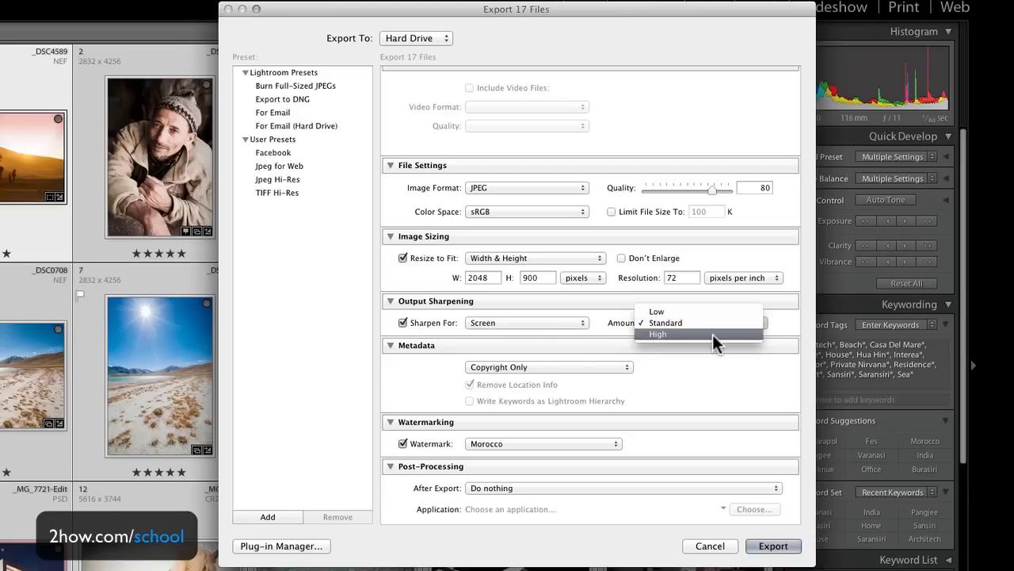
pyautogui.click(712, 325)
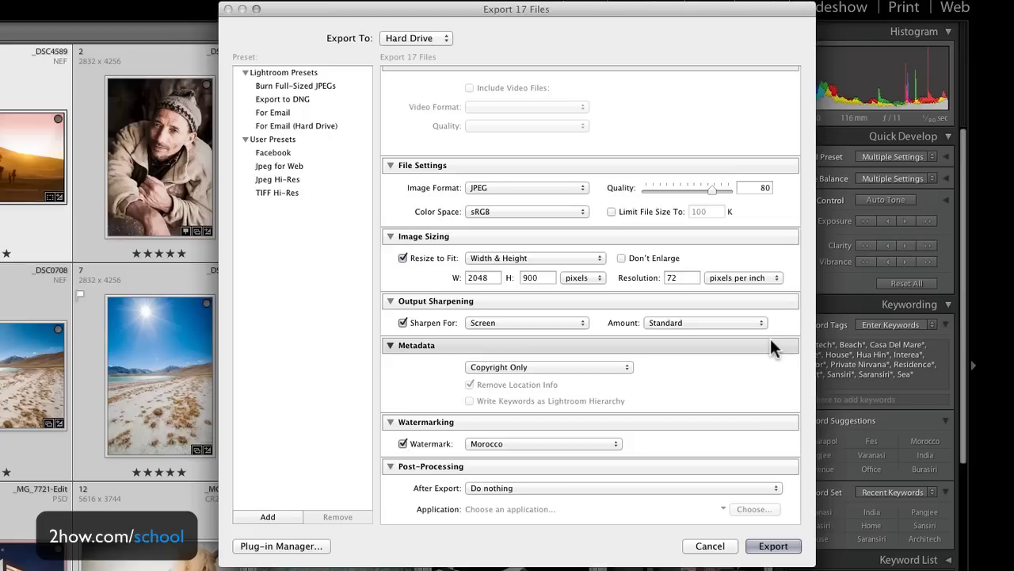
pyautogui.click(430, 322)
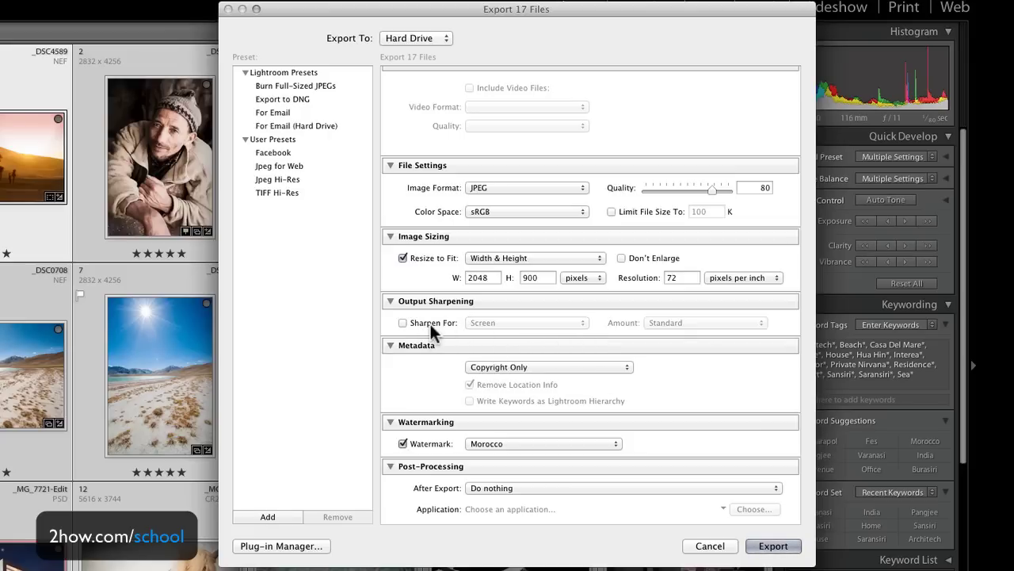
pyautogui.click(430, 322)
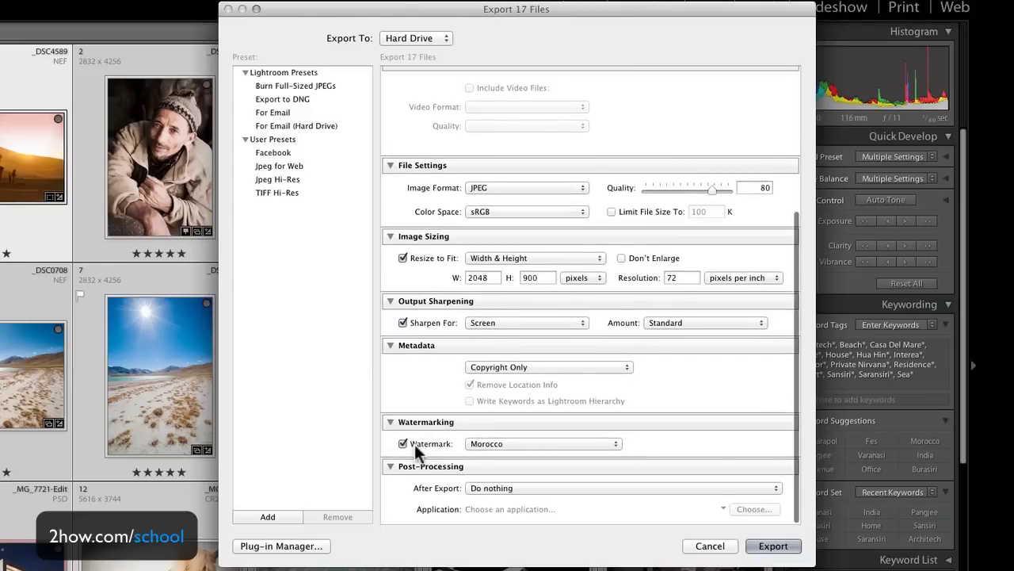
pyautogui.click(533, 443)
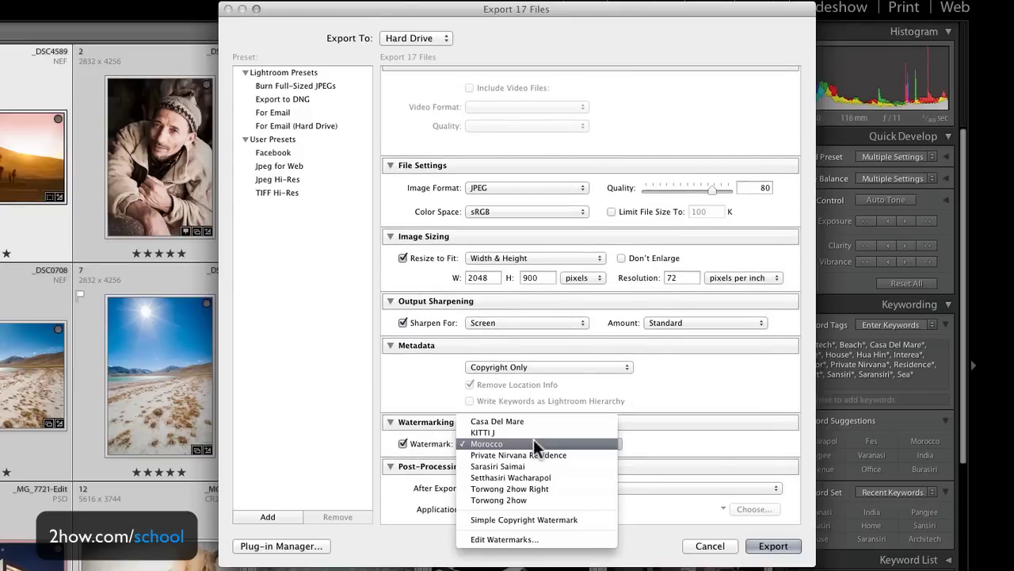
# Step: Swap the watermark to the copyright-only preset (condensed Futura, 50% opacity)
pyautogui.click(536, 539)
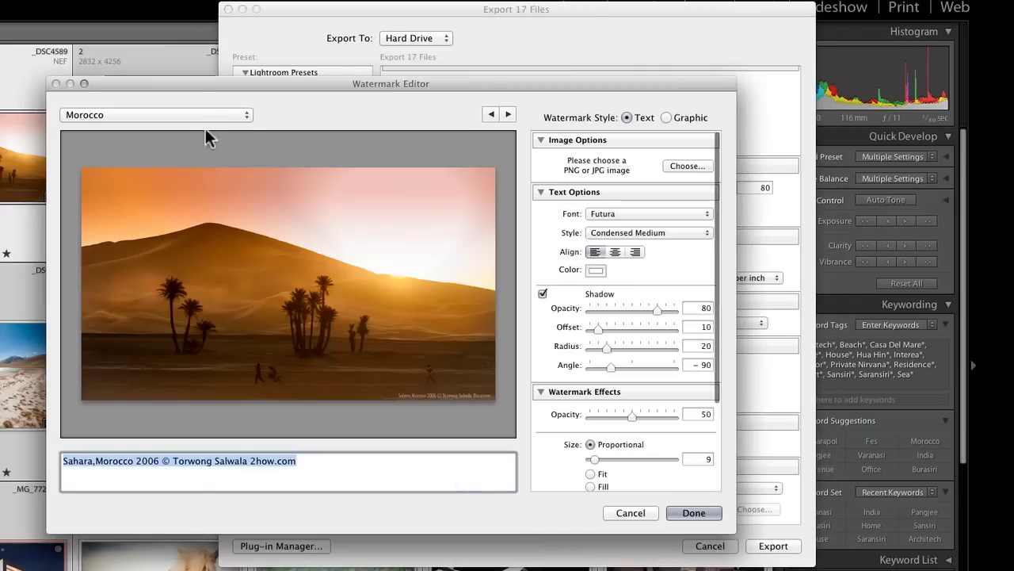
pyautogui.click(202, 115)
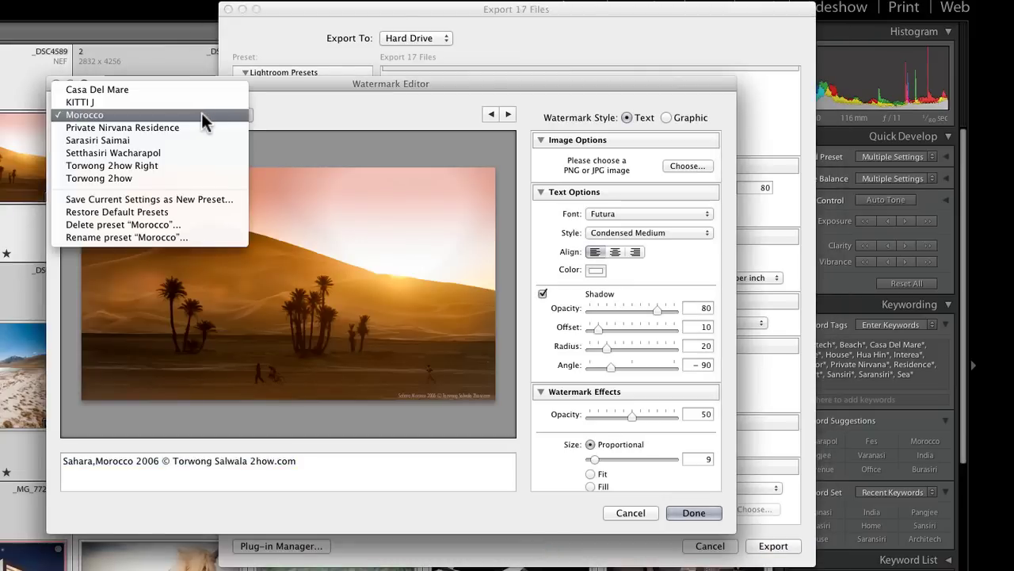
pyautogui.click(195, 178)
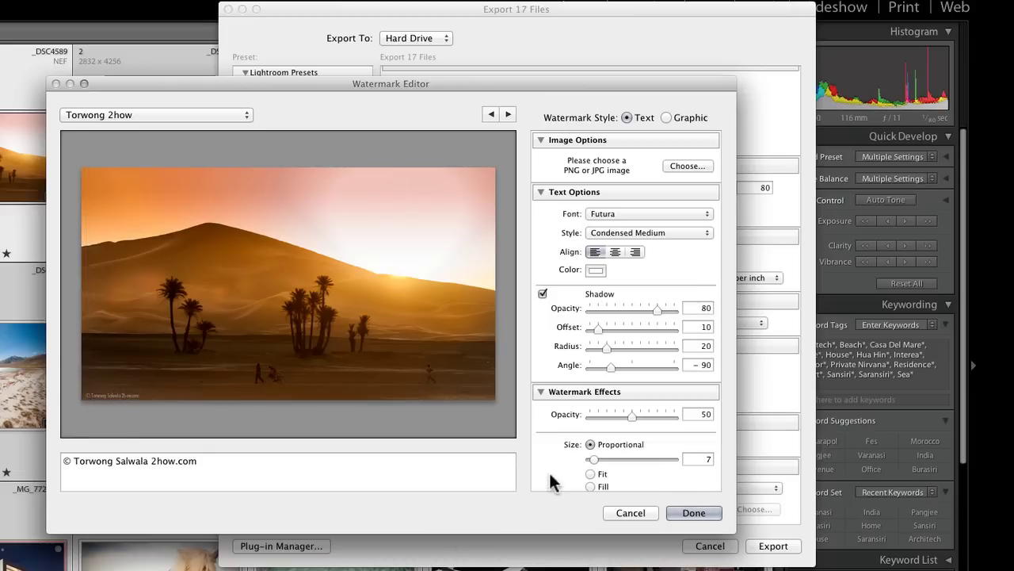
pyautogui.click(693, 515)
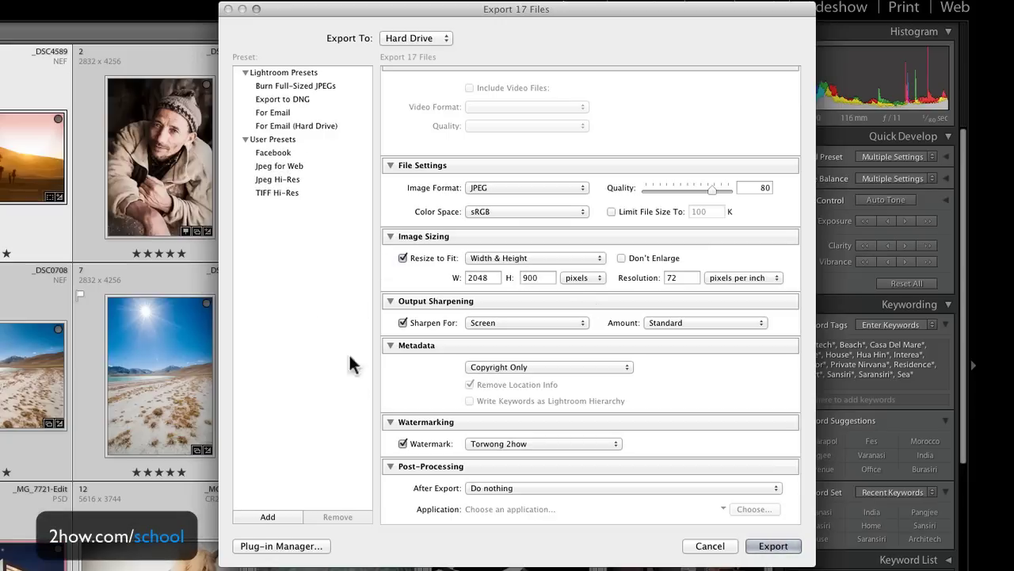
# Step: Skip saving an export preset and start exporting the 17 photos
pyautogui.click(292, 513)
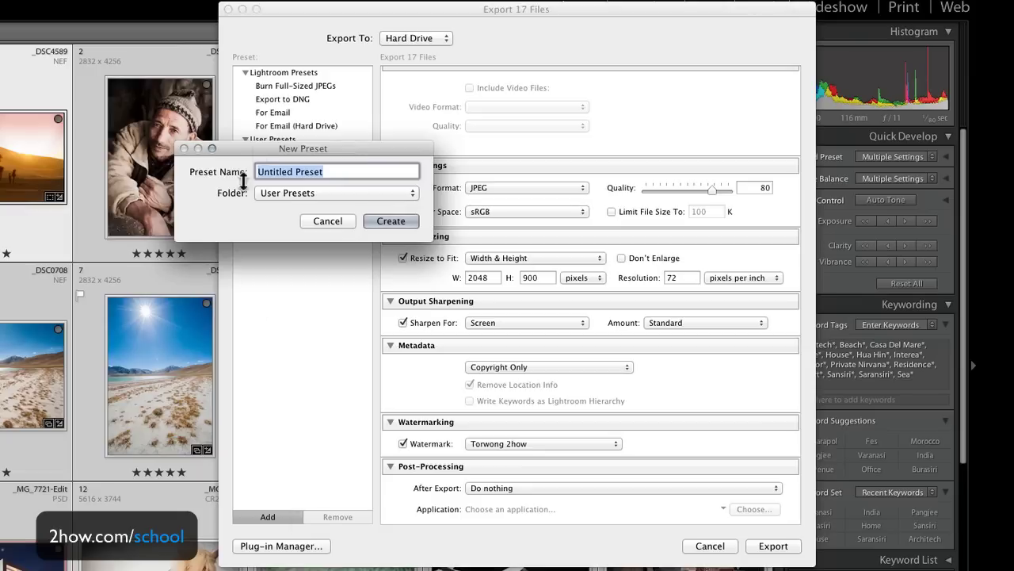
pyautogui.click(323, 220)
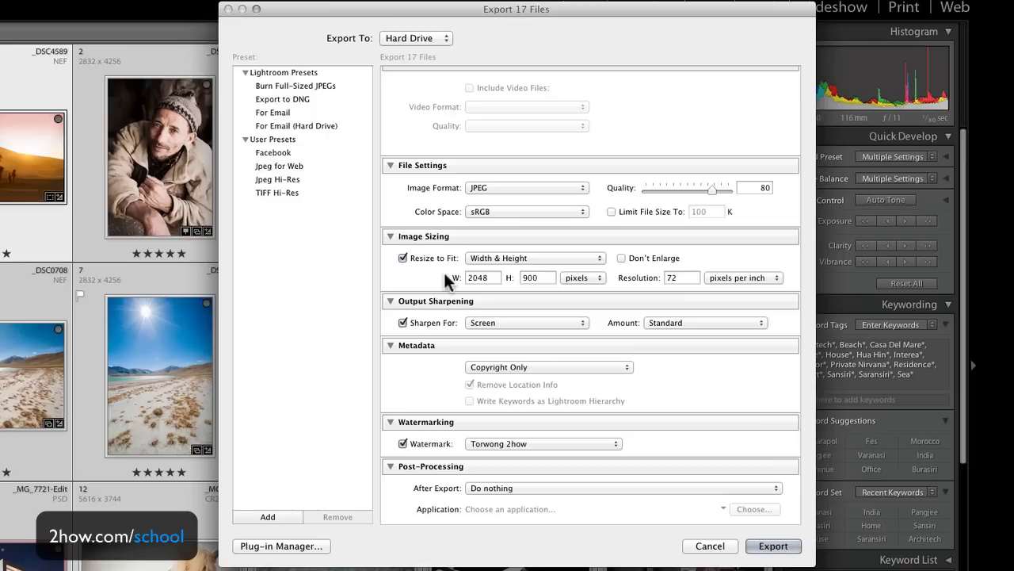
pyautogui.click(781, 545)
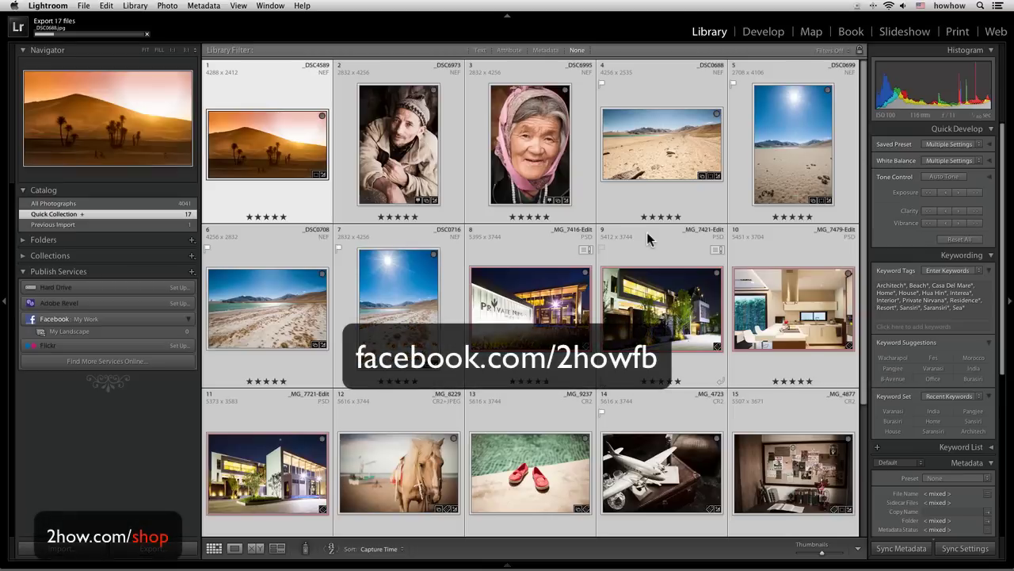
# Step: Scroll Facebook's Photos page to see the 17-photo 'LR for Facebook' albums
pyautogui.scroll(-4, 647, 232)
pyautogui.scroll(3, 651, 279)
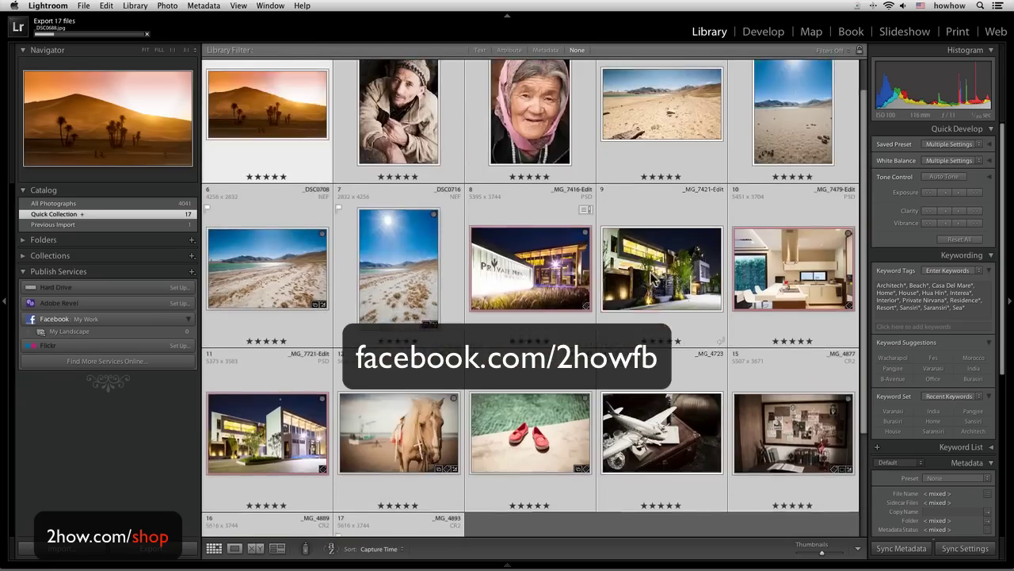
pyautogui.scroll(2, 652, 279)
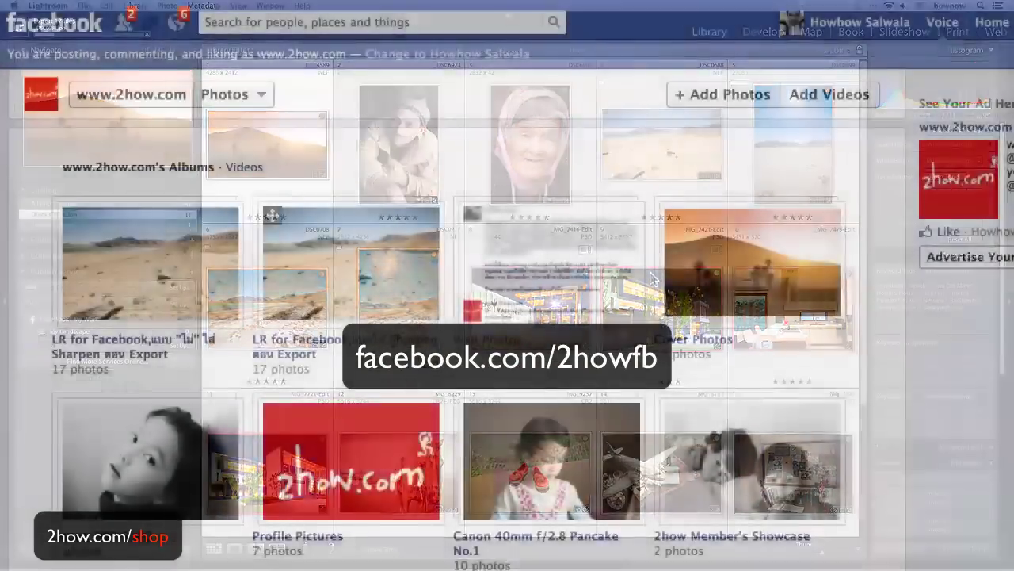